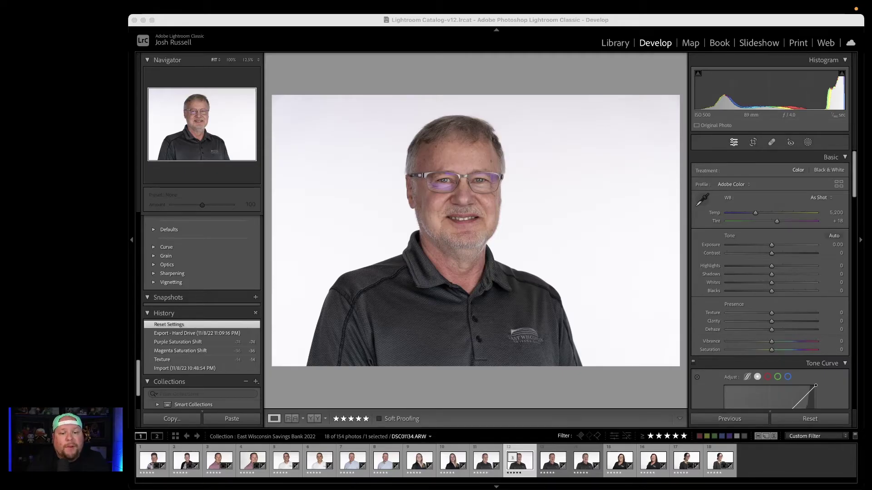
# - Raise the portrait's Shadows to +15 and lower Texture to -9
pyautogui.click(448, 184)
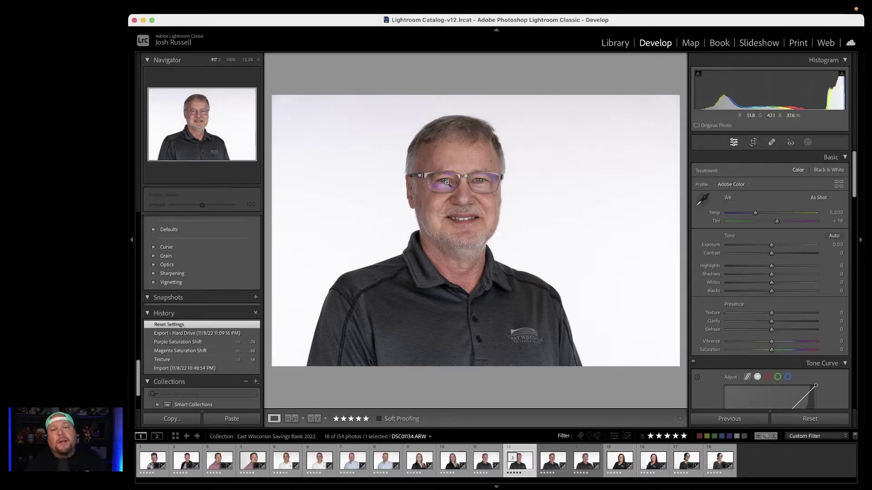
pyautogui.click(447, 183)
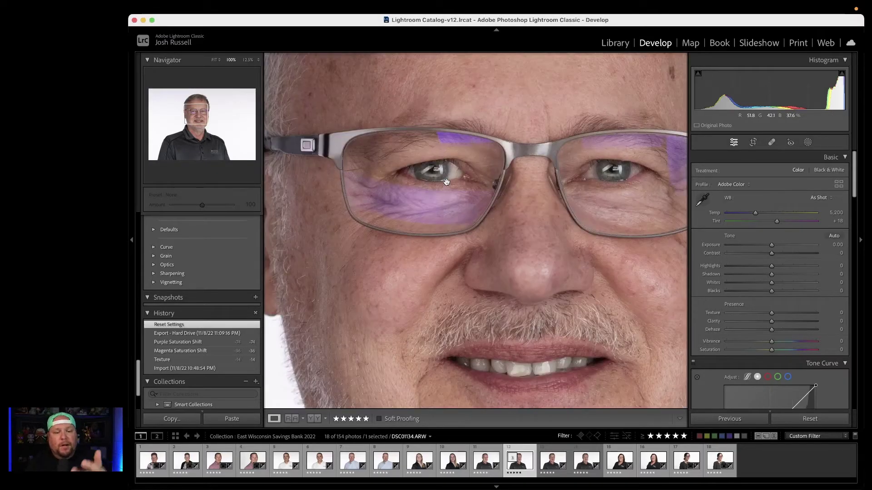
pyautogui.moveTo(503, 186); pyautogui.dragTo(474, 197)
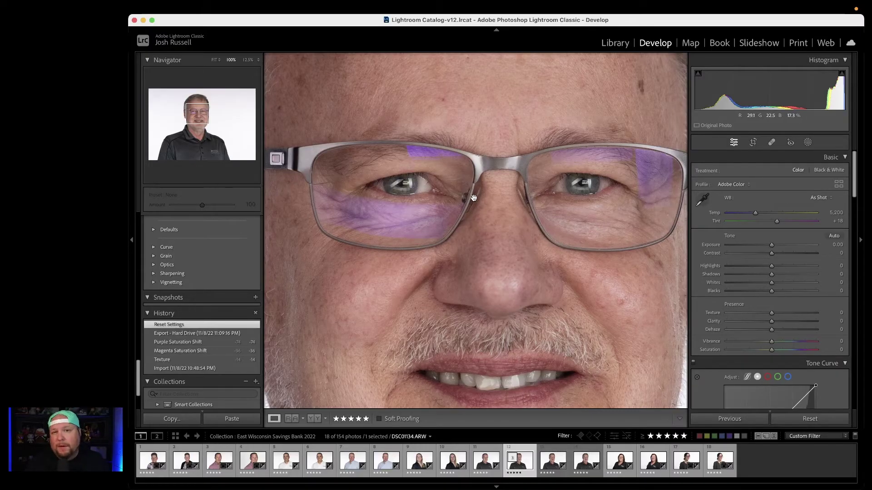
pyautogui.click(473, 198)
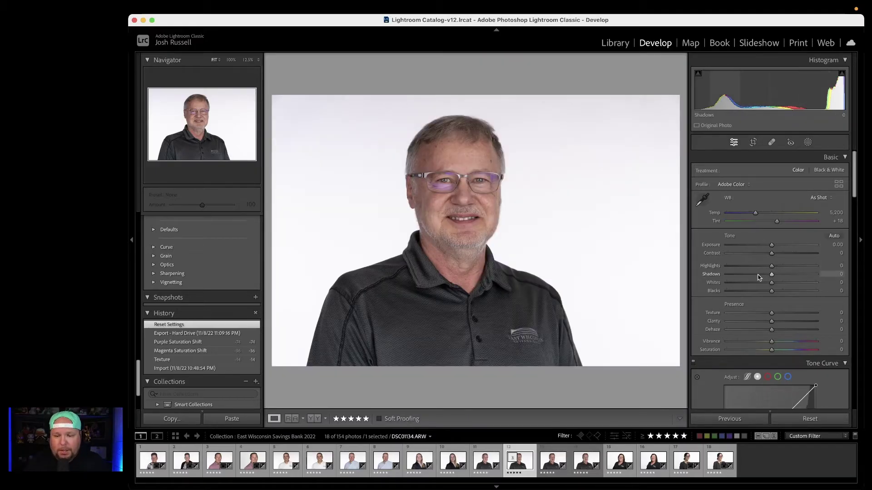
pyautogui.moveTo(772, 275); pyautogui.dragTo(779, 275)
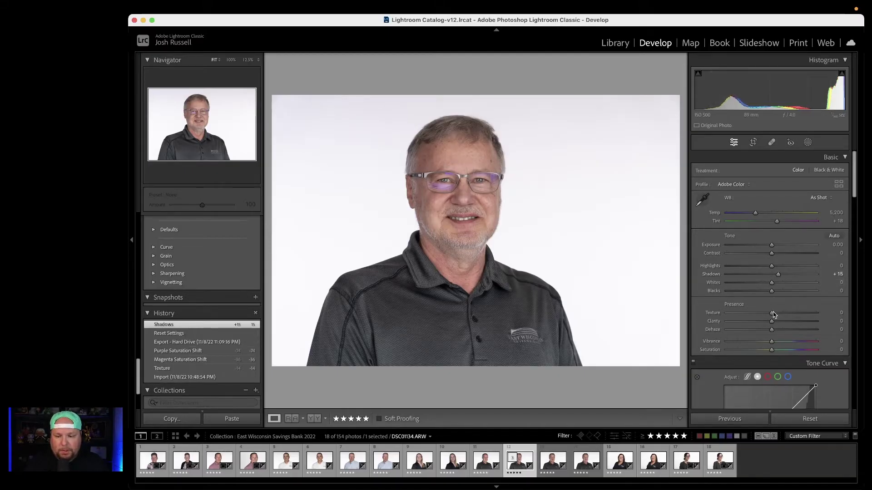
pyautogui.moveTo(771, 313); pyautogui.dragTo(770, 312)
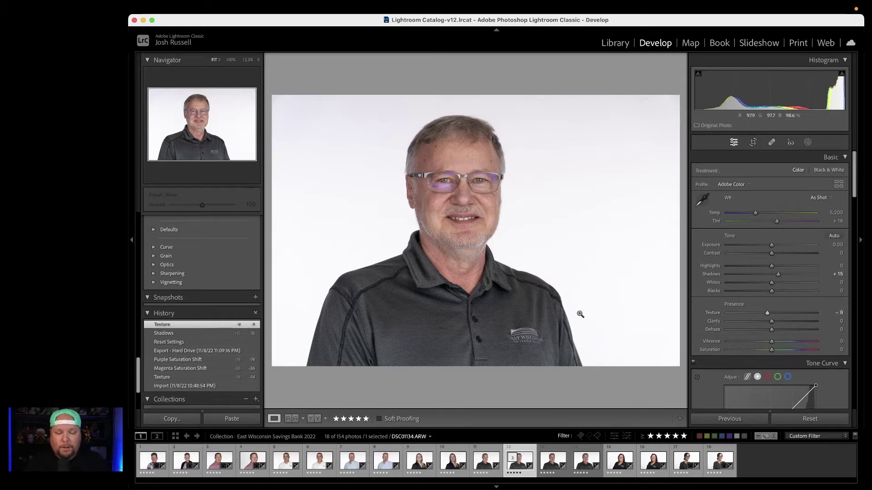
# - Send the adjusted portrait from Lightroom to Photoshop for editing
pyautogui.rightClick(466, 194)
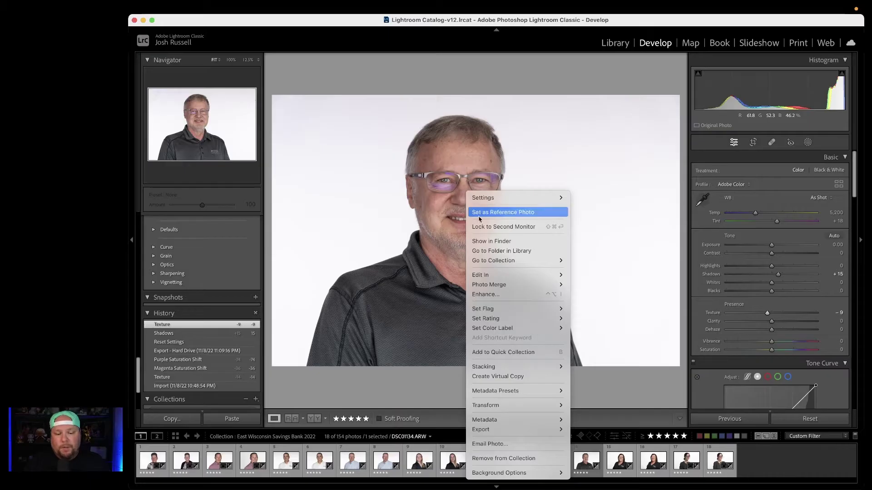
pyautogui.moveTo(515, 275)
pyautogui.click(587, 275)
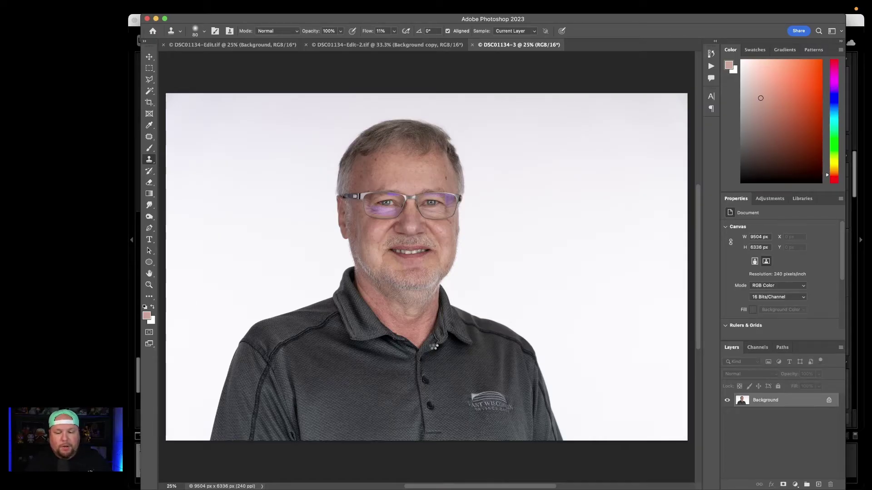
# - Duplicate the background layer and name the copy Original
pyautogui.press('super+j')
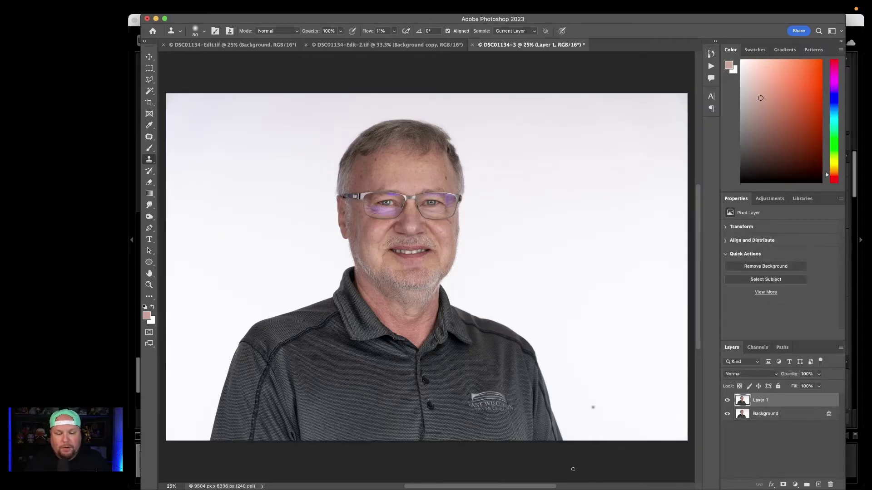
pyautogui.doubleClick(763, 401)
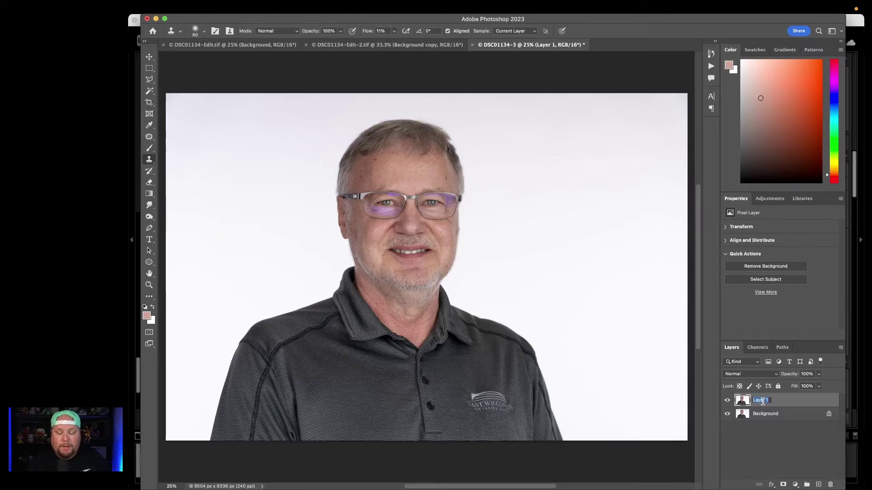
pyautogui.write('ORiginal')
pyautogui.press('Return')
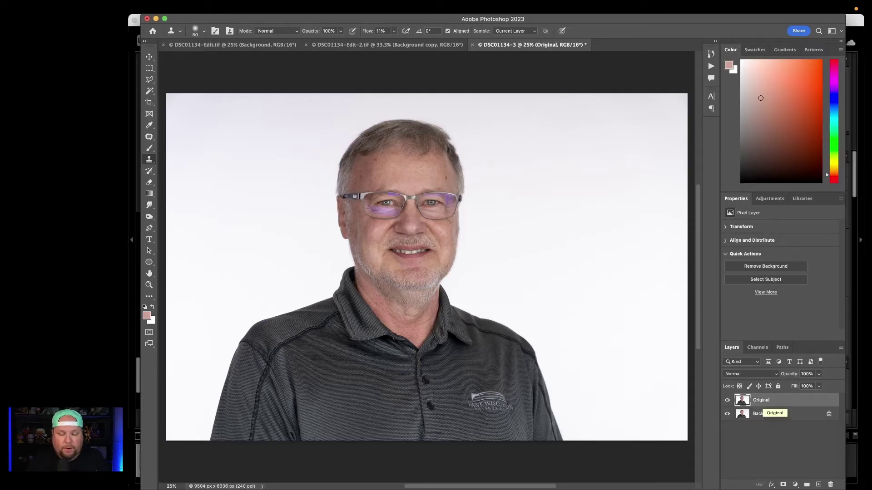
# - Rename the duplicated layer as Edit
pyautogui.press('super+plus')
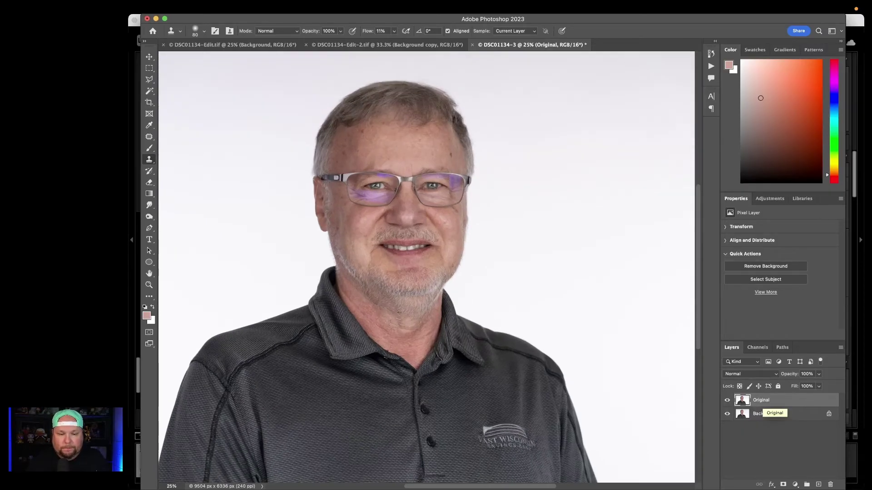
pyautogui.press('super+plus')
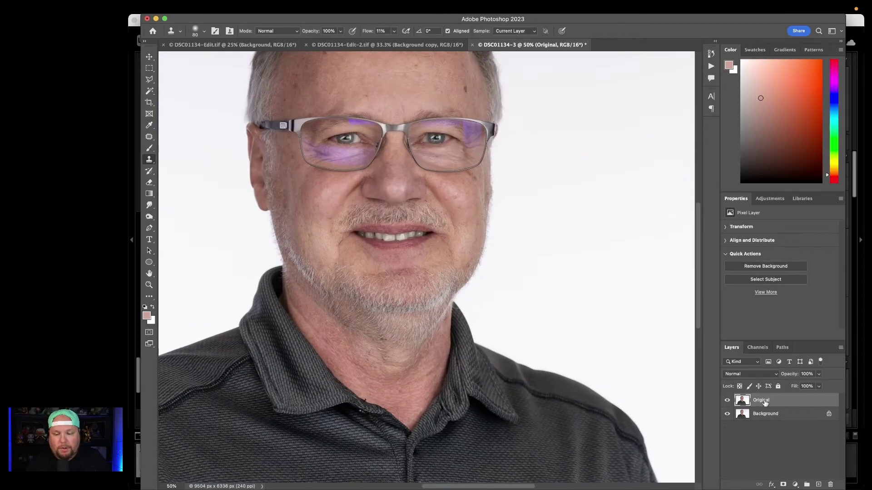
pyautogui.doubleClick(764, 400)
pyautogui.write('Edit')
pyautogui.press('Return')
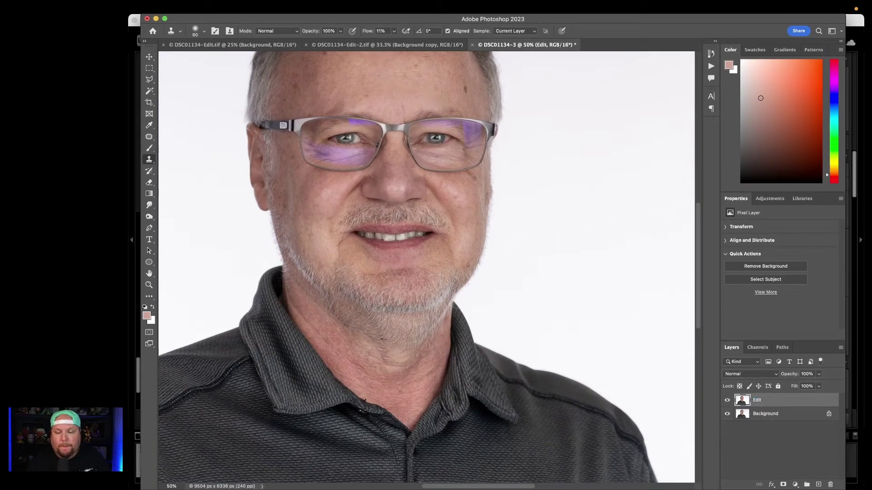
# - Unlock the Background layer, rename it Original, and lock it completely again
pyautogui.doubleClick(766, 414)
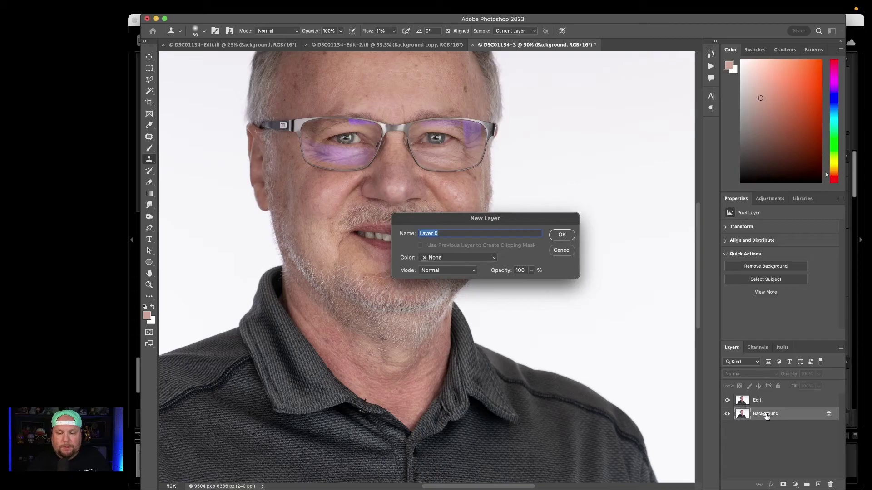
pyautogui.click(558, 252)
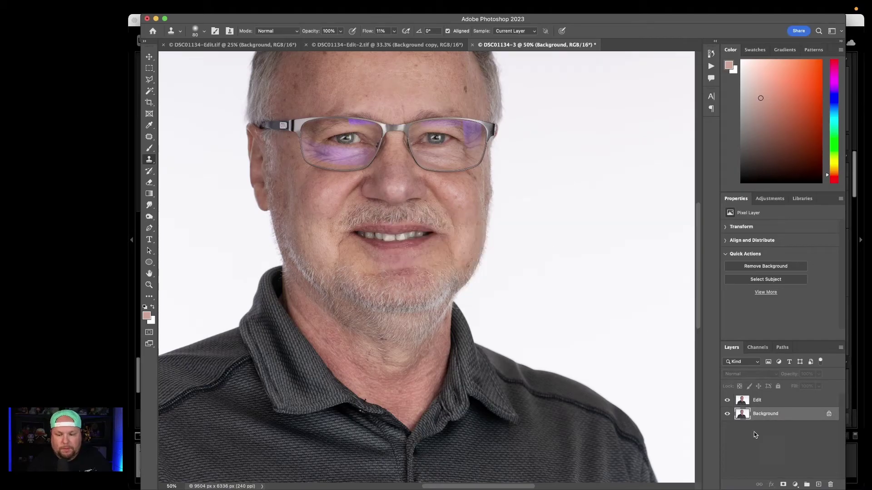
pyautogui.click(829, 415)
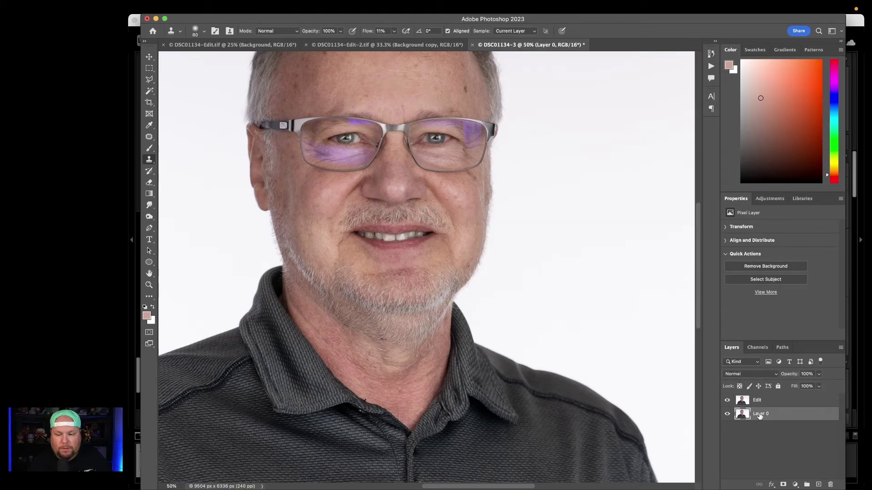
pyautogui.doubleClick(760, 414)
pyautogui.write('Original')
pyautogui.press('Return')
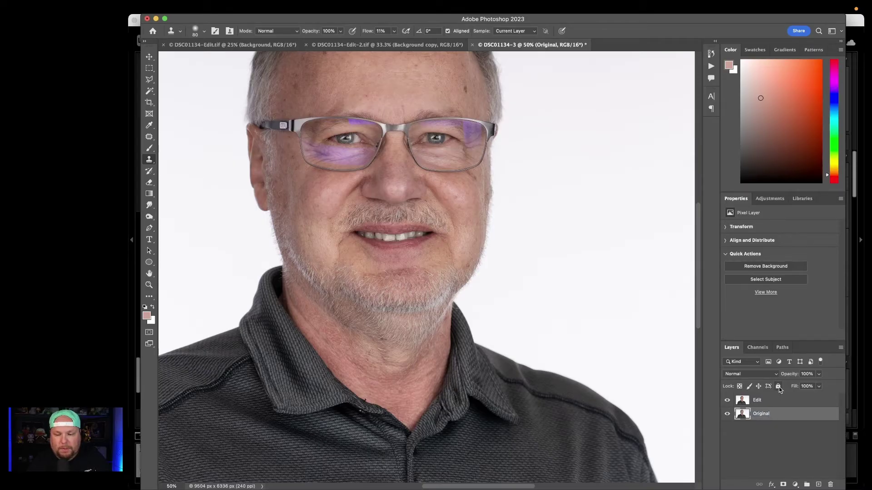
pyautogui.click(778, 387)
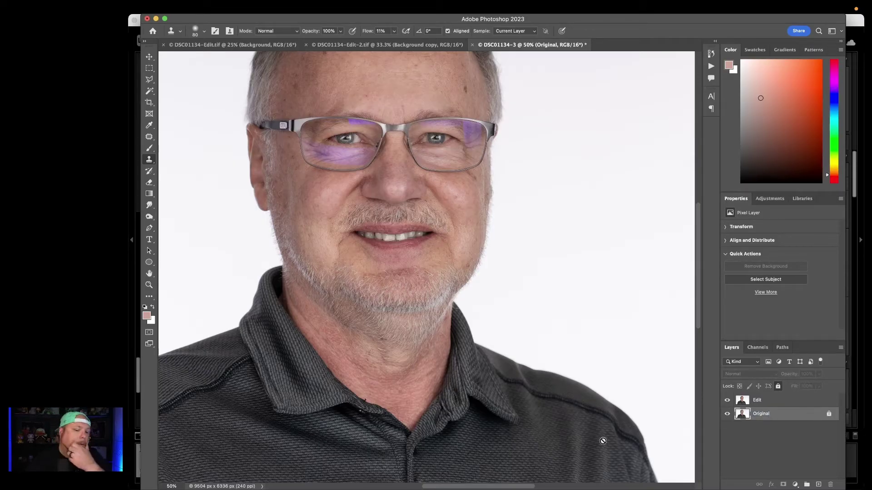
# - Add an empty layer named Color above the Edit layer, using the Color blend mode
pyautogui.click(772, 402)
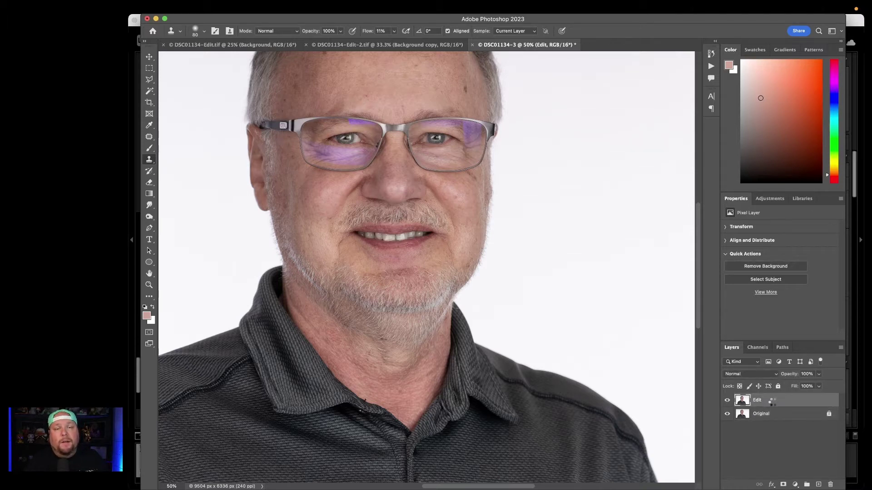
pyautogui.click(818, 485)
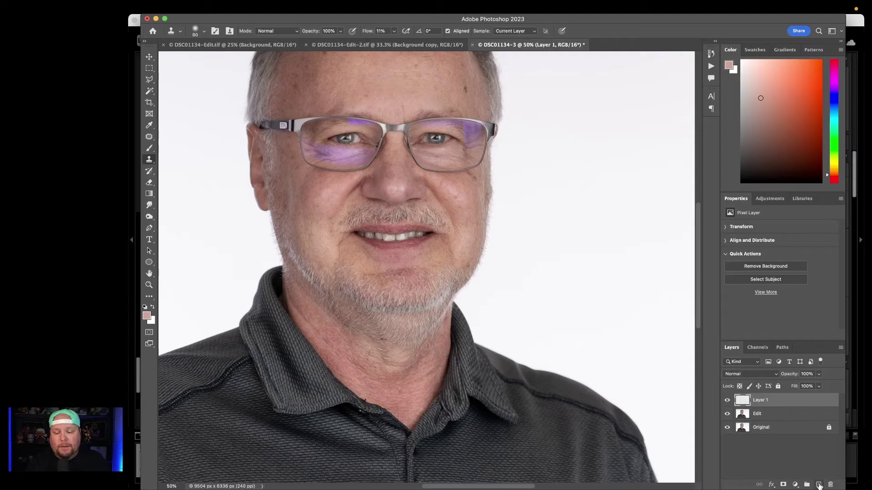
pyautogui.doubleClick(761, 400)
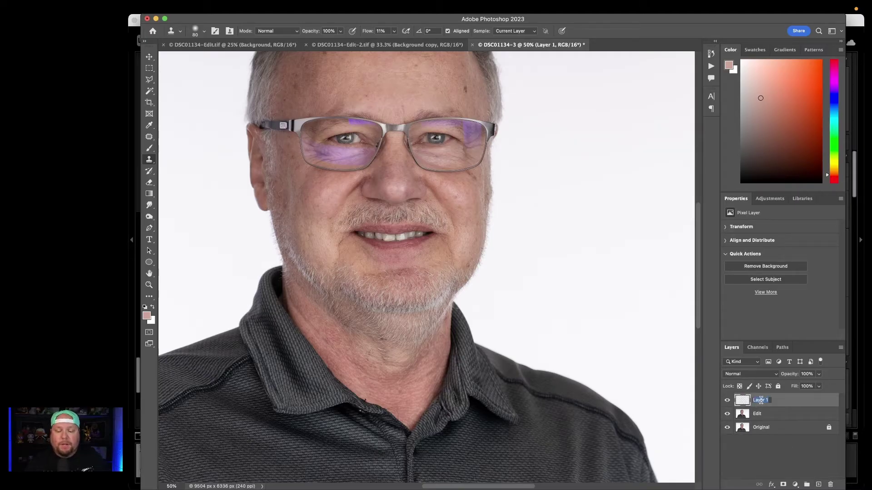
pyautogui.write('Color')
pyautogui.press('Return')
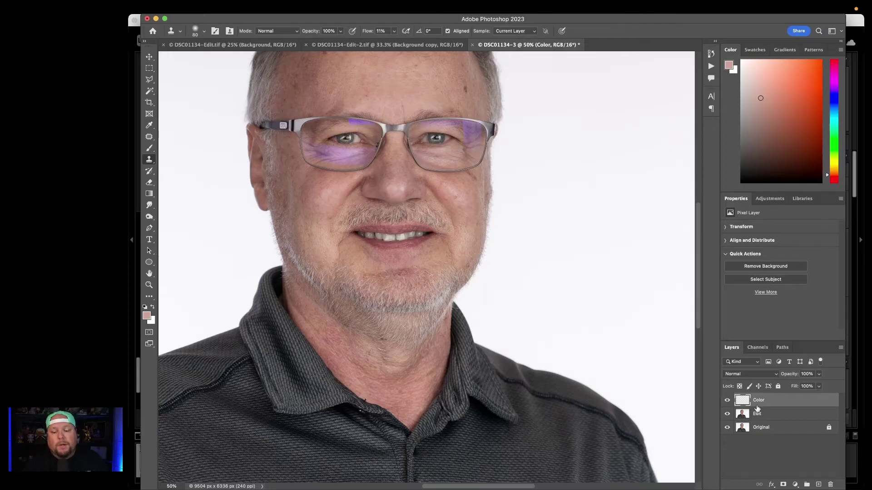
pyautogui.click(752, 375)
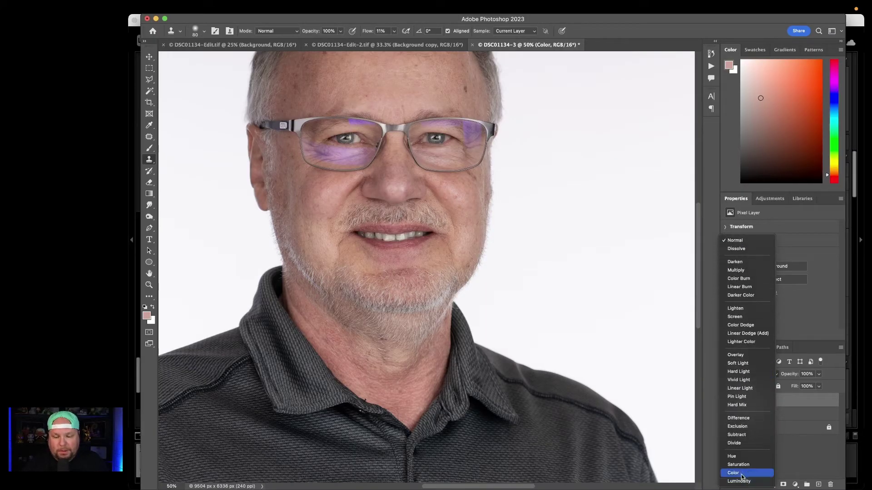
pyautogui.click(742, 474)
# - With the Brush tool, sample the skin tone just below the purple glare under the eye and paint over the glare's lower edge
pyautogui.press('super+plus')
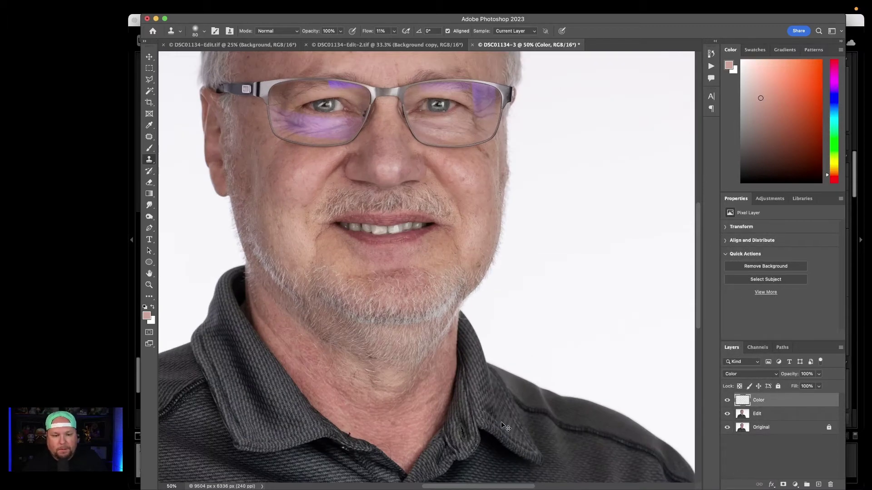
pyautogui.press('super+plus')
pyautogui.press('super+plus')
pyautogui.press('super+plus')
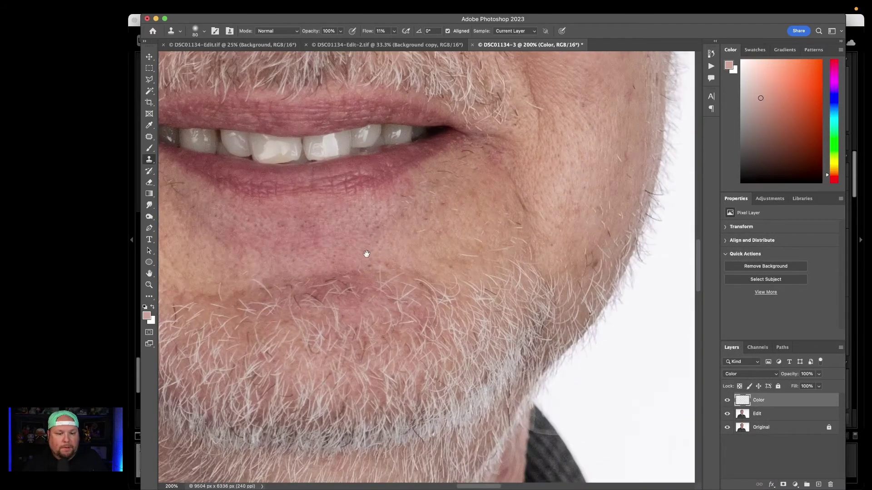
pyautogui.moveTo(366, 255); pyautogui.dragTo(465, 403)
pyautogui.moveTo(369, 294); pyautogui.dragTo(500, 407)
pyautogui.moveTo(418, 277); pyautogui.dragTo(480, 482)
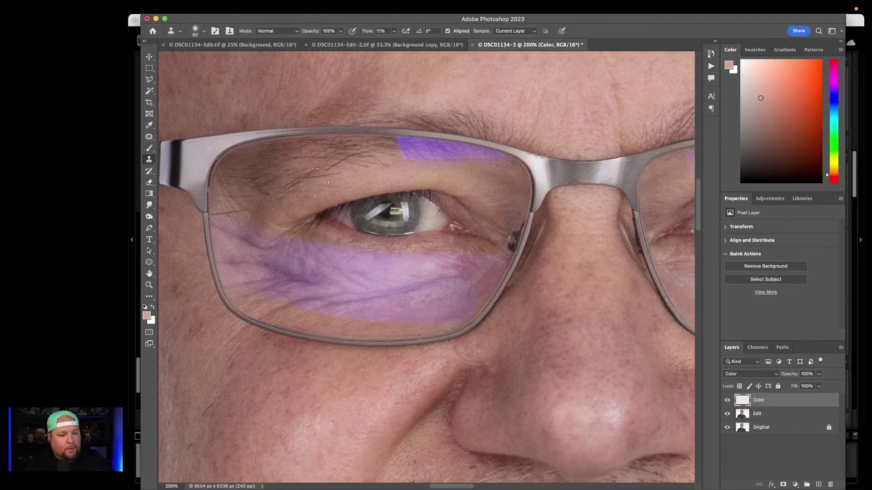
pyautogui.click(149, 148)
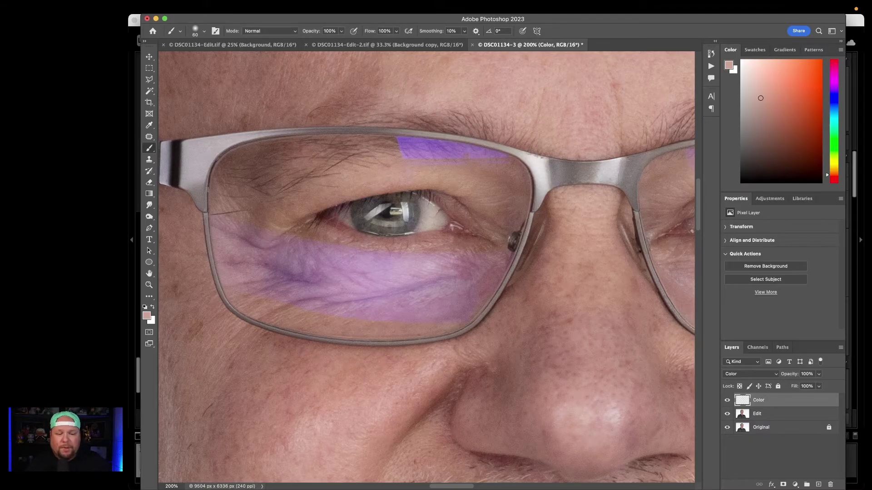
pyautogui.keyDown('alt'); pyautogui.click(293, 316); pyautogui.keyUp('alt')
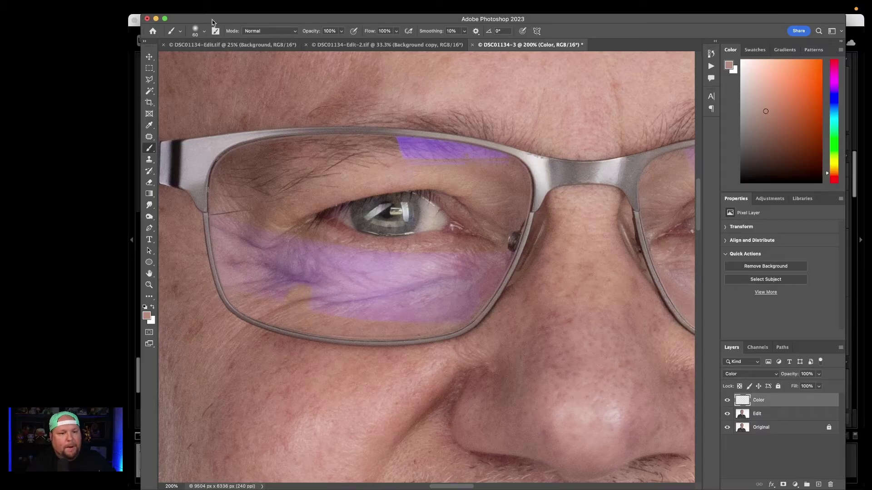
pyautogui.click(203, 31)
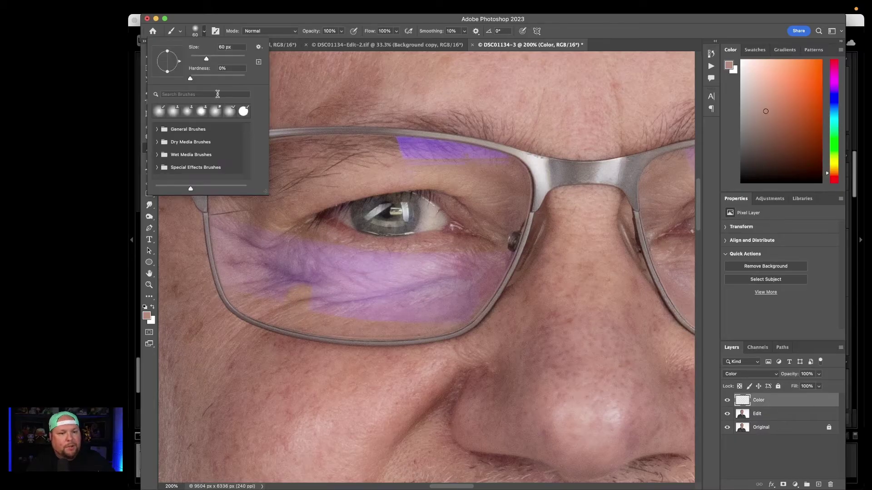
pyautogui.click(354, 21)
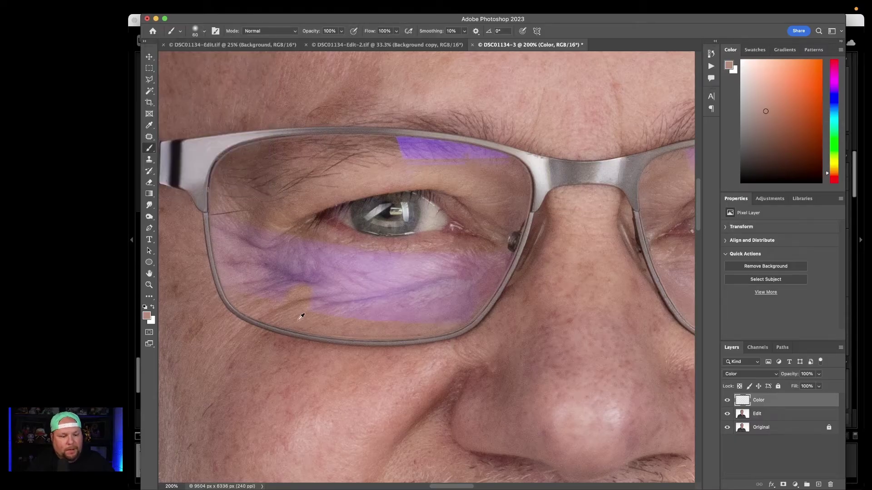
# - Repeatedly resample the skin tone below the purple glare and paint it over the glare's middle part beneath the eye
pyautogui.moveTo(319, 286); pyautogui.dragTo(317, 282)
pyautogui.keyDown('alt'); pyautogui.click(325, 327); pyautogui.keyUp('alt')
pyautogui.moveTo(328, 317); pyautogui.dragTo(334, 305)
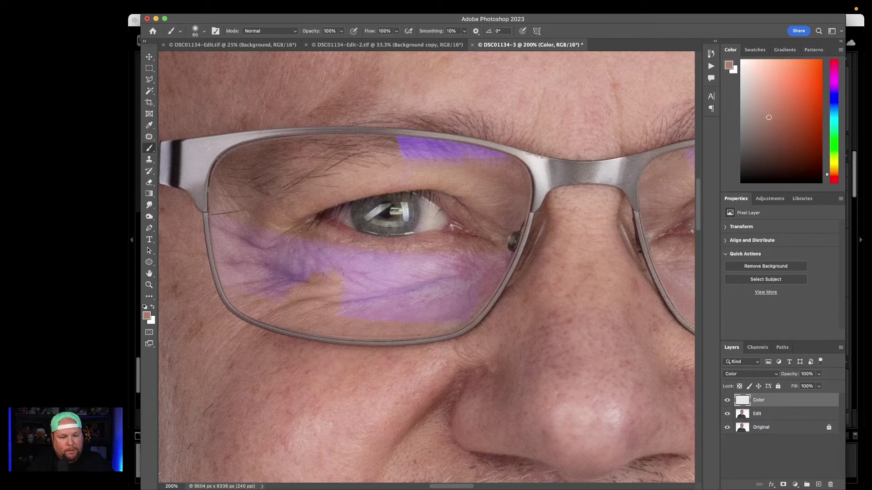
pyautogui.keyDown('alt'); pyautogui.click(340, 313); pyautogui.keyUp('alt')
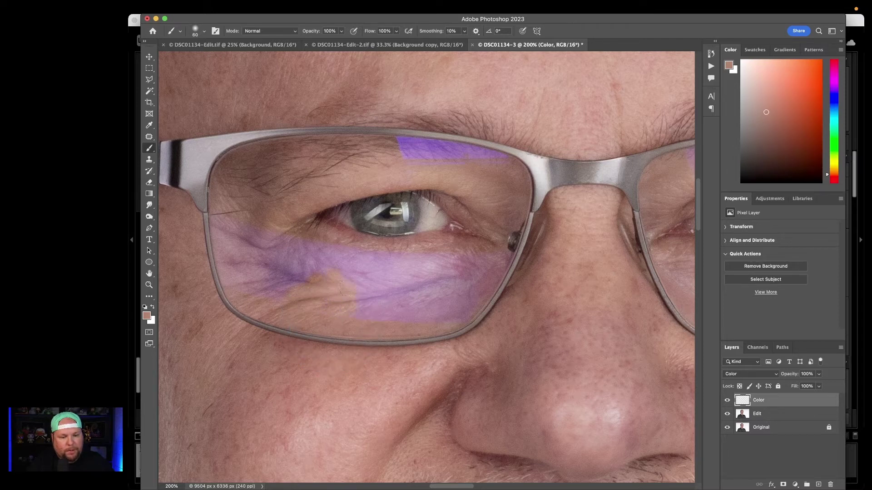
pyautogui.moveTo(350, 289); pyautogui.dragTo(347, 273)
pyautogui.keyDown('alt'); pyautogui.click(356, 326); pyautogui.keyUp('alt')
pyautogui.moveTo(356, 324); pyautogui.dragTo(357, 312)
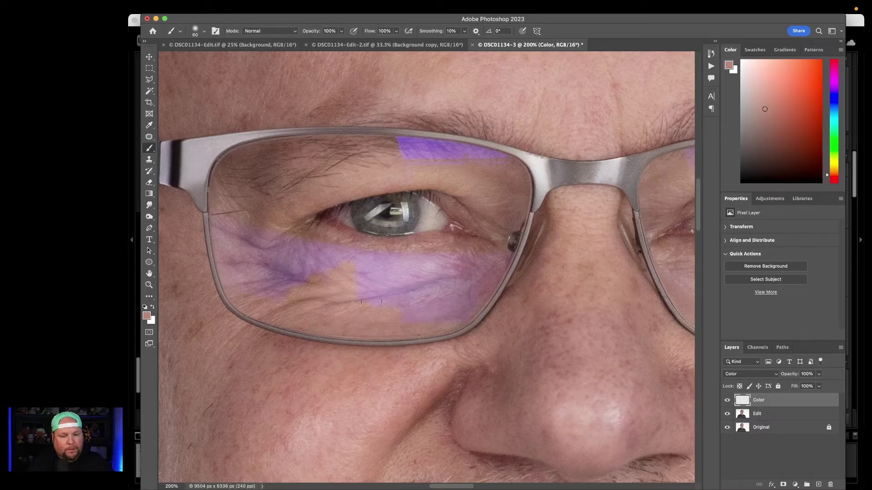
# - Paint freshly sampled cheek tones over the under-eye glare's lower edge and its nose-side end along the lens rim
pyautogui.click(395, 265)
pyautogui.keyDown('alt'); pyautogui.click(369, 308); pyautogui.keyUp('alt')
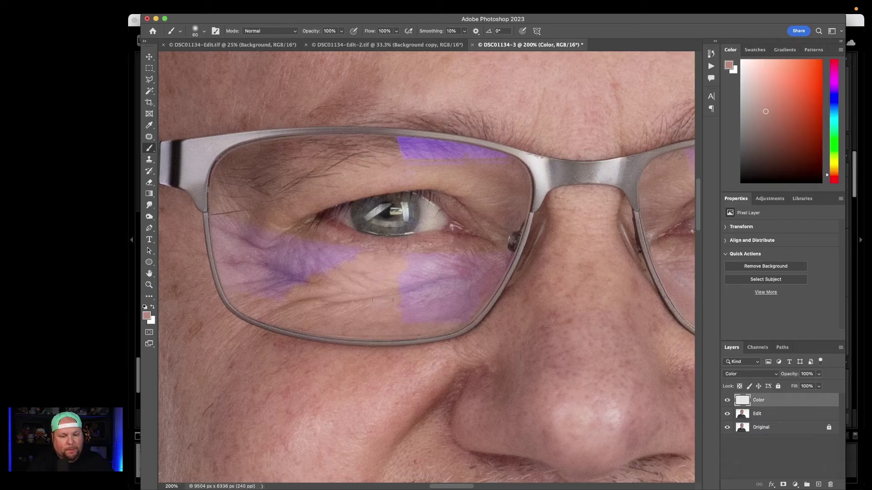
pyautogui.click(404, 307)
pyautogui.keyDown('alt'); pyautogui.click(379, 326); pyautogui.keyUp('alt')
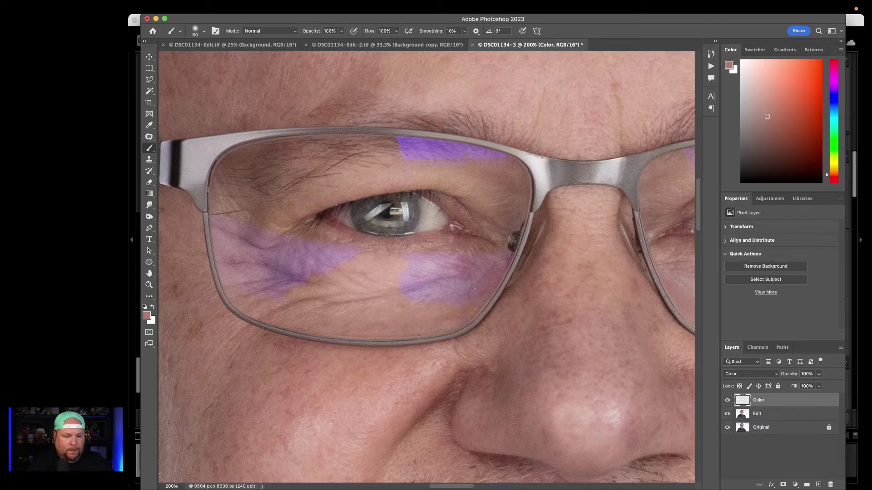
pyautogui.keyDown('alt'); pyautogui.click(451, 299); pyautogui.keyUp('alt')
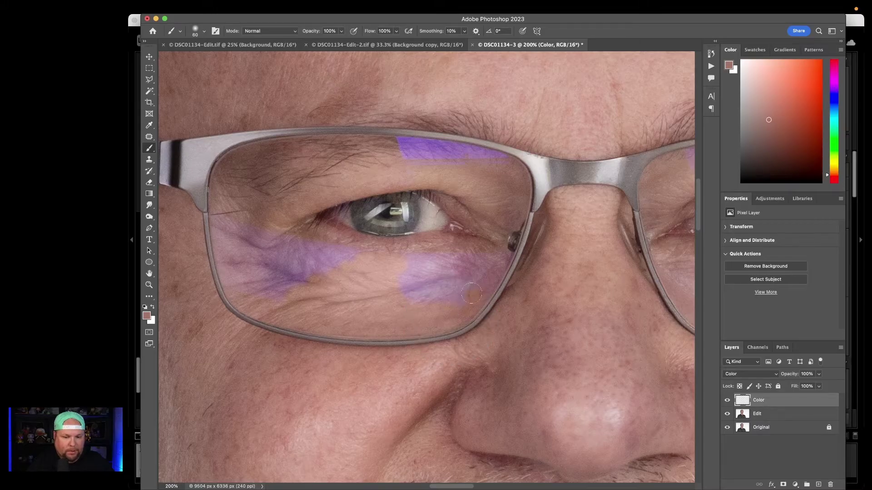
pyautogui.moveTo(481, 282)
pyautogui.mouseDown()
pyautogui.moveTo(478, 292)
pyautogui.moveTo(496, 272)
pyautogui.moveTo(486, 261)
pyautogui.mouseUp()
pyautogui.keyDown('alt'); pyautogui.click(481, 248); pyautogui.keyUp('alt')
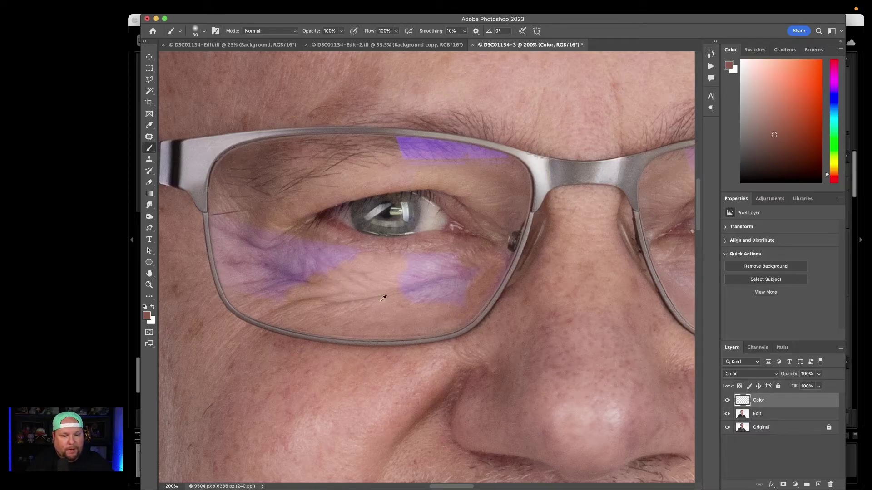
# - Resample nearby skin and paint away the leftover purple patch beneath the inner eye corner and along the nose-side rim
pyautogui.keyDown('alt'); pyautogui.click(403, 318); pyautogui.keyUp('alt')
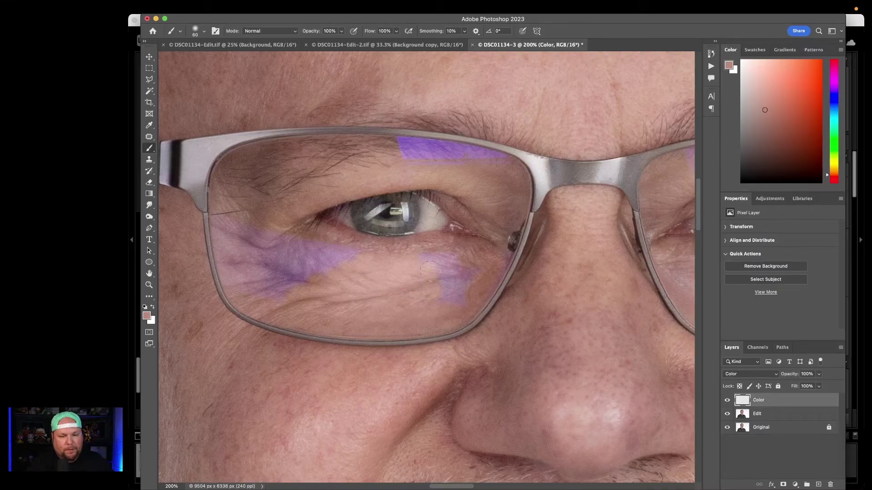
pyautogui.keyDown('alt'); pyautogui.click(418, 251); pyautogui.keyUp('alt')
pyautogui.keyDown('alt'); pyautogui.click(442, 314); pyautogui.keyUp('alt')
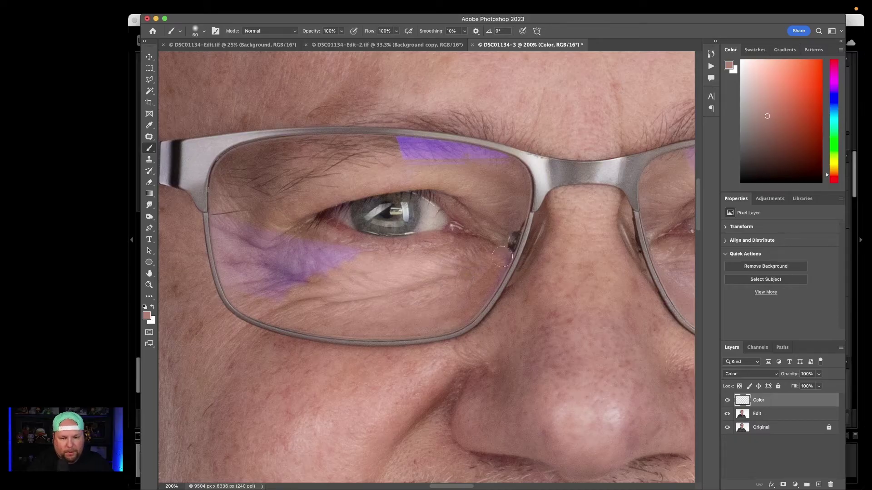
pyautogui.moveTo(507, 256); pyautogui.dragTo(480, 295)
# - Sample the corrected skin under the eye and paint over the purple glare toward the temple side of the lens
pyautogui.keyDown('alt'); pyautogui.click(369, 273); pyautogui.keyUp('alt')
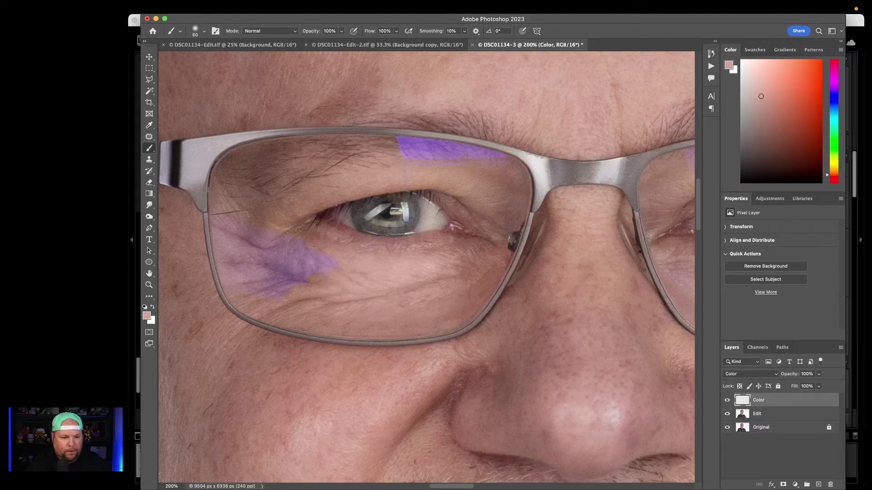
pyautogui.keyDown('alt'); pyautogui.click(347, 287); pyautogui.keyUp('alt')
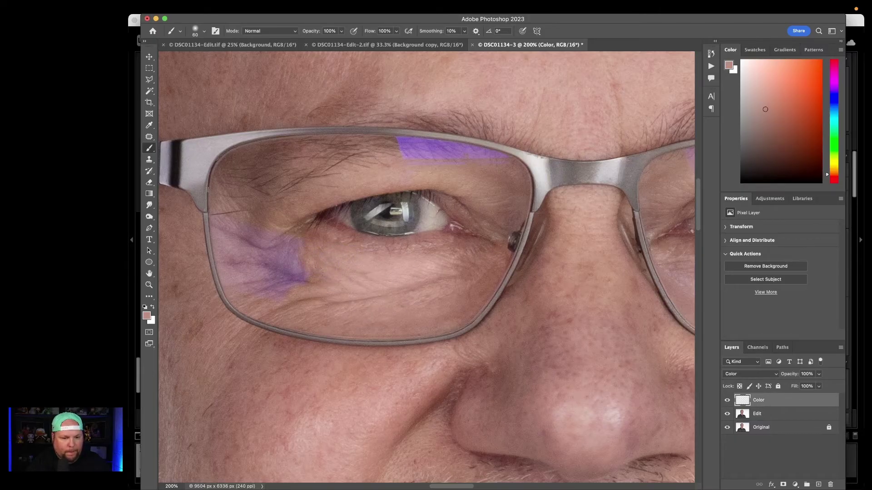
pyautogui.moveTo(311, 270); pyautogui.dragTo(300, 282)
pyautogui.keyDown('alt'); pyautogui.click(313, 296); pyautogui.keyUp('alt')
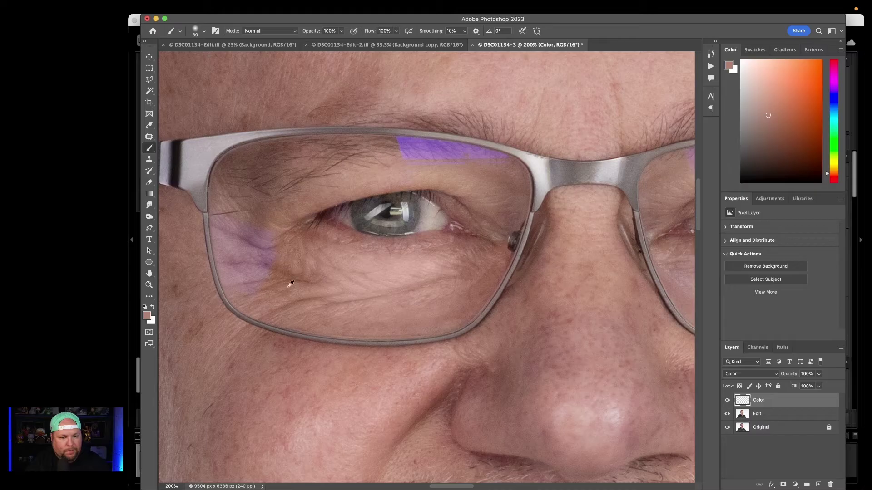
pyautogui.keyDown('alt'); pyautogui.click(292, 283); pyautogui.keyUp('alt')
pyautogui.keyDown('alt'); pyautogui.click(230, 275); pyautogui.keyUp('alt')
pyautogui.keyDown('alt'); pyautogui.click(220, 211); pyautogui.keyUp('alt')
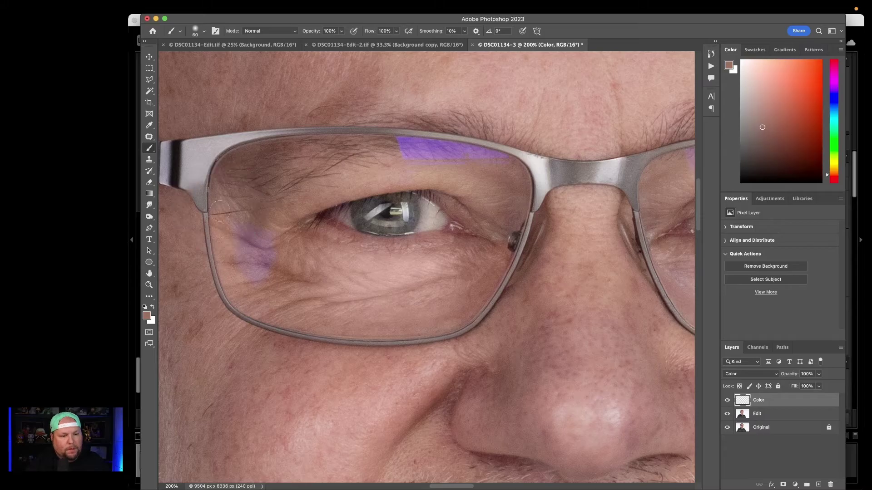
# - Sample skin around the outer eye corner and paint over the last purple patches on the crow's feet
pyautogui.keyDown('alt'); pyautogui.click(229, 200); pyautogui.keyUp('alt')
pyautogui.keyDown('alt'); pyautogui.click(290, 253); pyautogui.keyUp('alt')
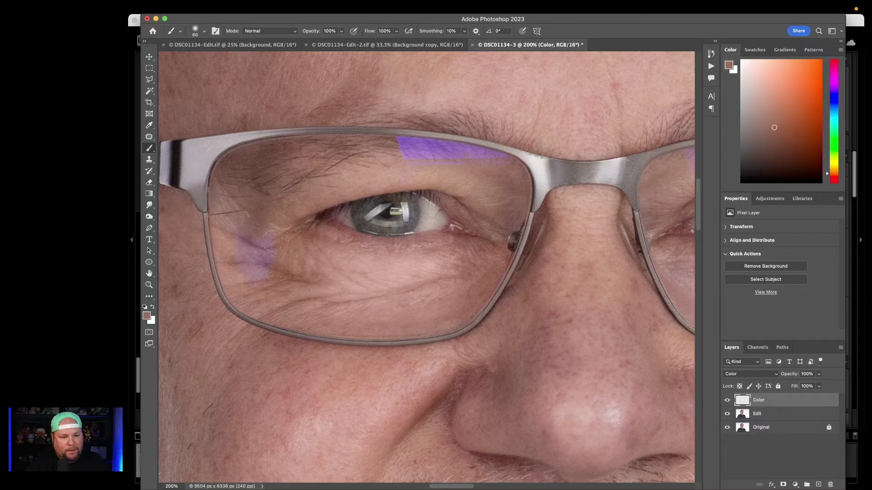
pyautogui.moveTo(260, 235); pyautogui.dragTo(253, 237)
pyautogui.keyDown('alt'); pyautogui.click(279, 237); pyautogui.keyUp('alt')
pyautogui.keyDown('alt'); pyautogui.click(269, 251); pyautogui.keyUp('alt')
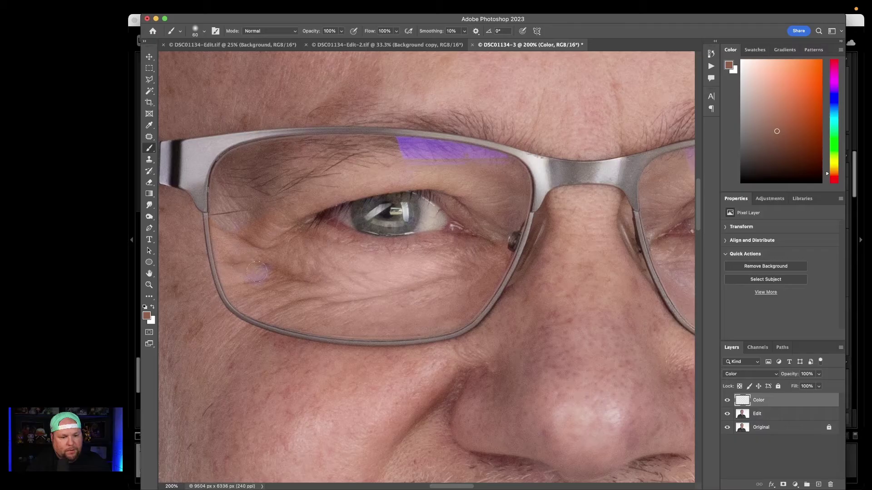
pyautogui.rightClick(236, 252)
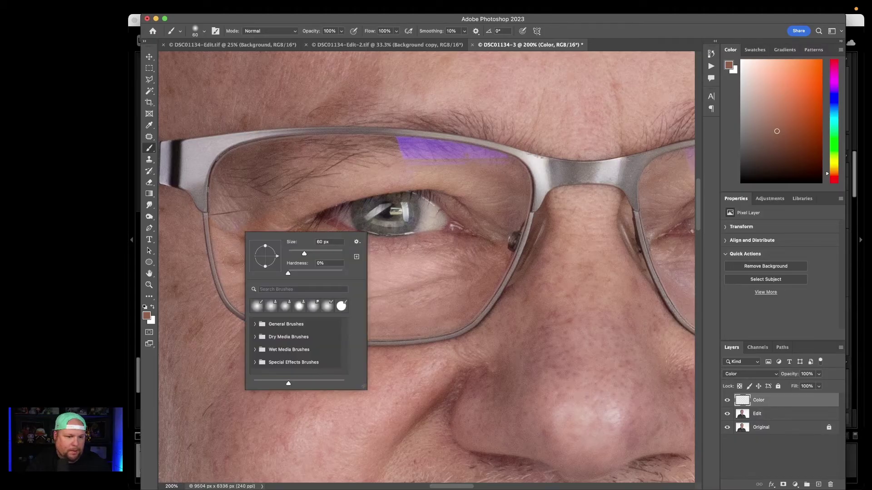
pyautogui.press('Escape')
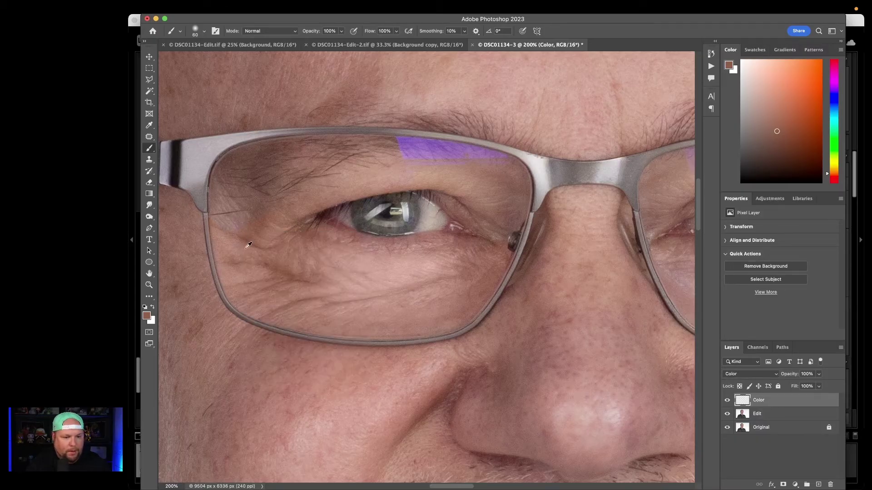
pyautogui.keyDown('alt'); pyautogui.click(232, 237); pyautogui.keyUp('alt')
pyautogui.moveTo(282, 217); pyautogui.dragTo(305, 230)
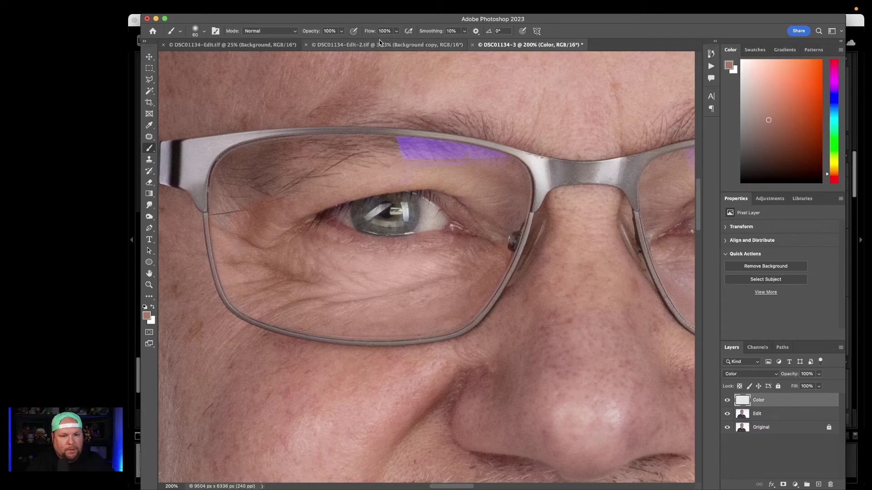
# - Set the brush flow to 24% and paint sampled eyelid skin tone over the outer end of the glare above the eye
pyautogui.click(396, 31)
pyautogui.moveTo(396, 42); pyautogui.dragTo(365, 43)
pyautogui.keyDown('alt'); pyautogui.click(242, 250); pyautogui.keyUp('alt')
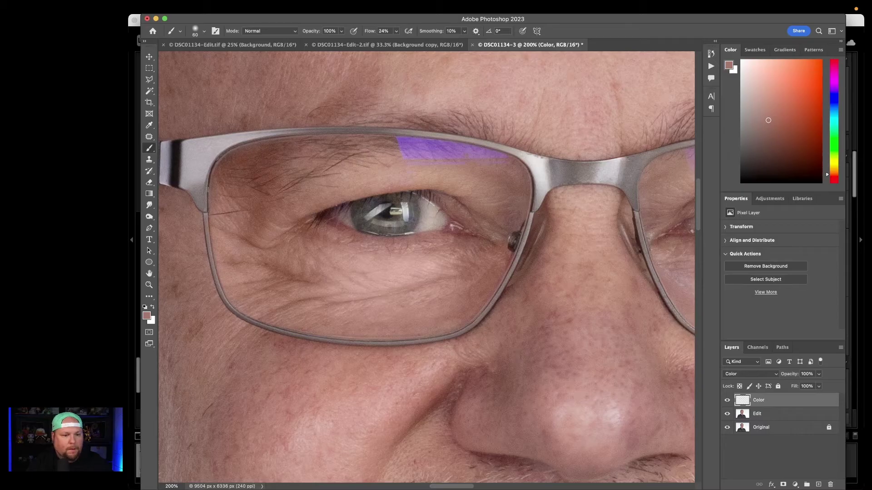
pyautogui.keyDown('alt'); pyautogui.click(402, 165); pyautogui.keyUp('alt')
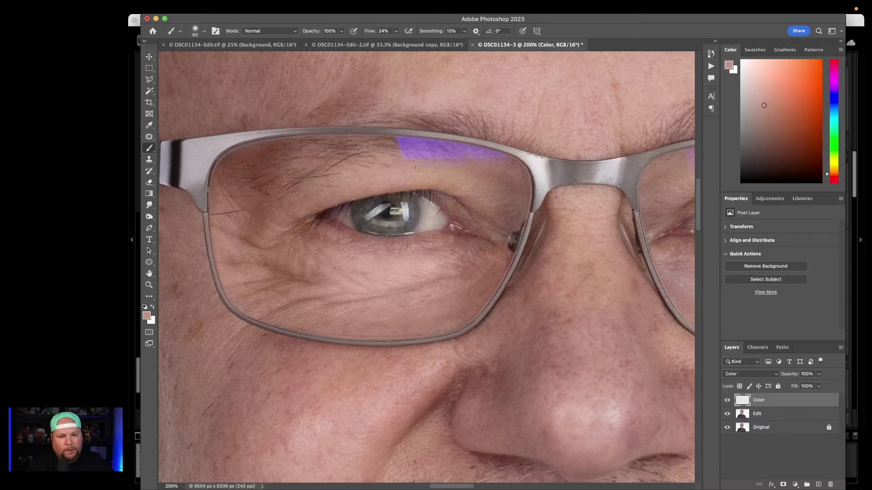
pyautogui.keyDown('alt'); pyautogui.click(422, 165); pyautogui.keyUp('alt')
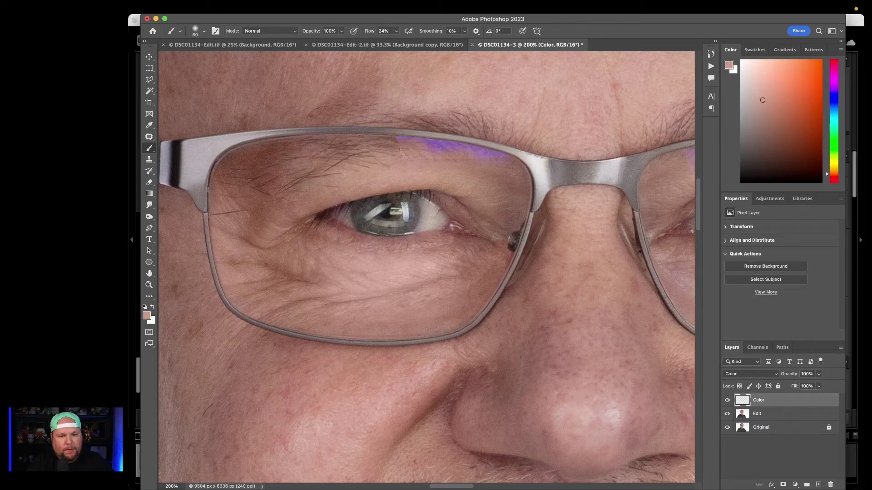
# - Reduce the brush size to 40 px and paint resampled eyelid tones over the remaining glare under the lens's upper rim
pyautogui.press('[')
pyautogui.press('[')
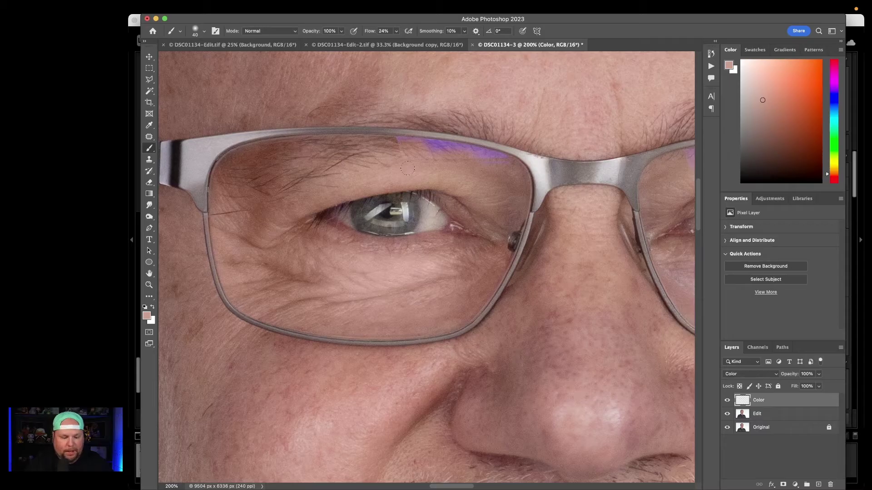
pyautogui.keyDown('alt'); pyautogui.click(414, 169); pyautogui.keyUp('alt')
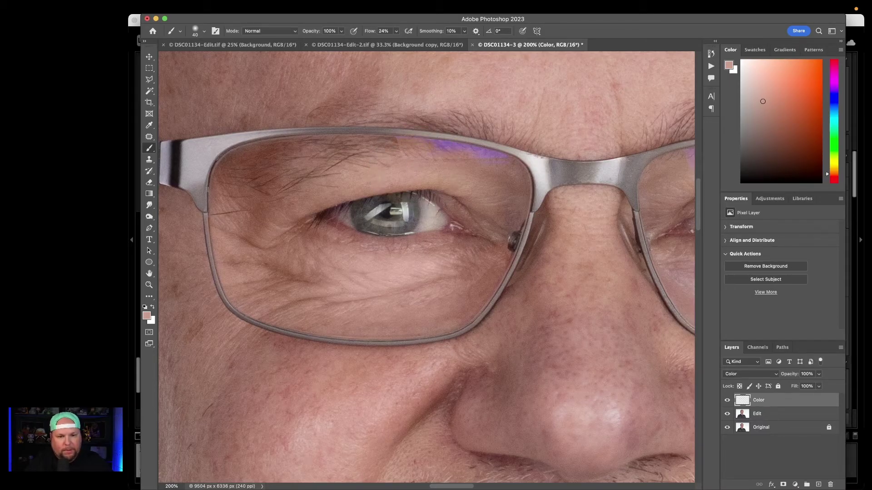
pyautogui.keyDown('alt'); pyautogui.click(419, 163); pyautogui.keyUp('alt')
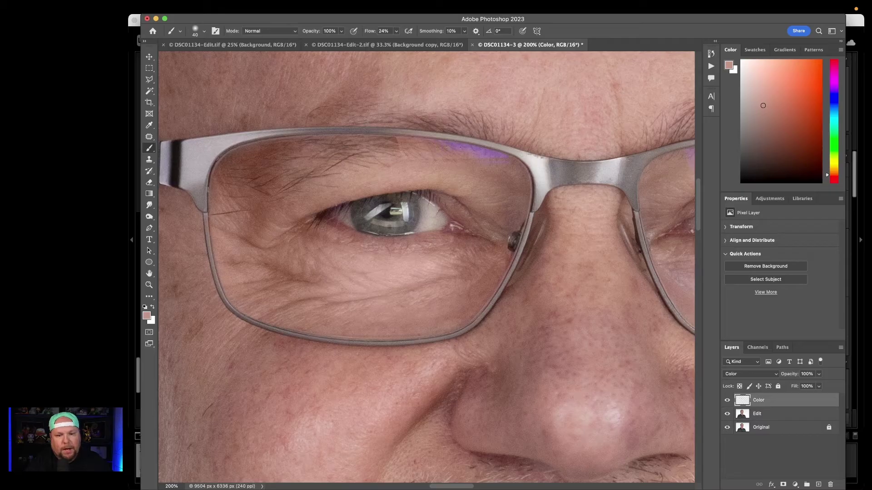
pyautogui.moveTo(460, 147); pyautogui.dragTo(454, 144)
pyautogui.keyDown('alt'); pyautogui.click(451, 159); pyautogui.keyUp('alt')
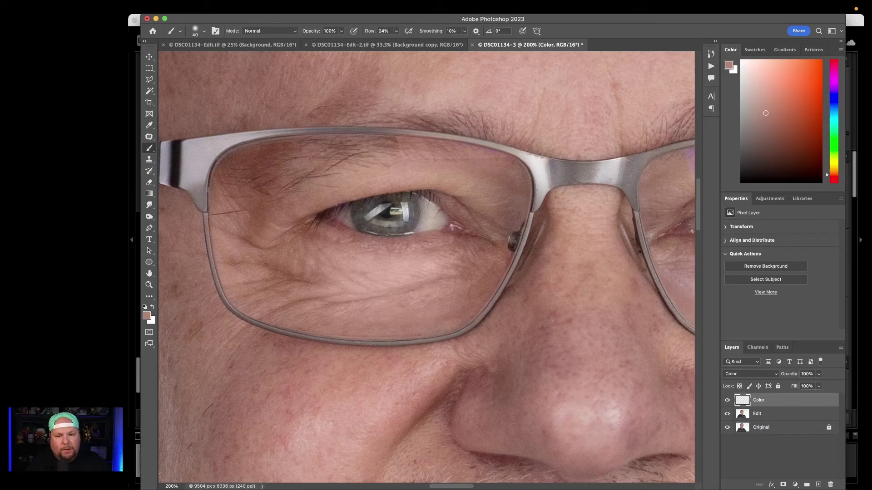
pyautogui.keyDown('alt'); pyautogui.click(489, 205); pyautogui.keyUp('alt')
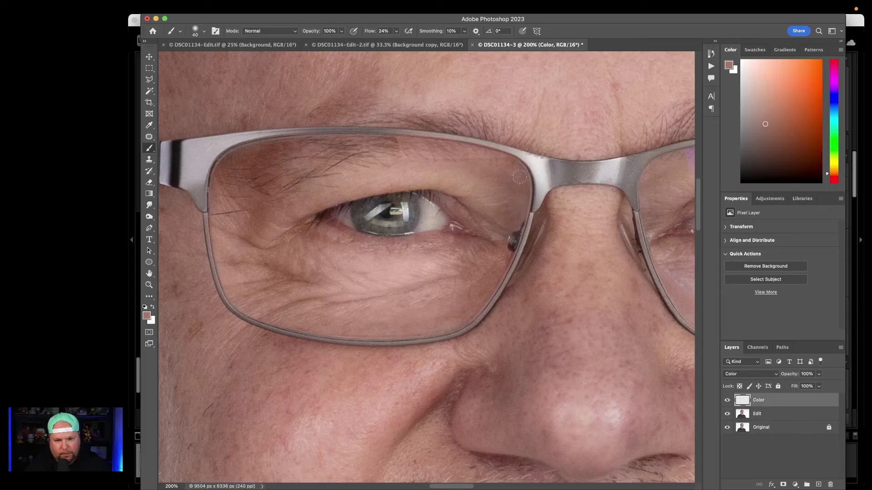
# - On the other lens, sample the upper eyelid skin and paint over the nose-side end of the purple glare above the eye
pyautogui.press('space')
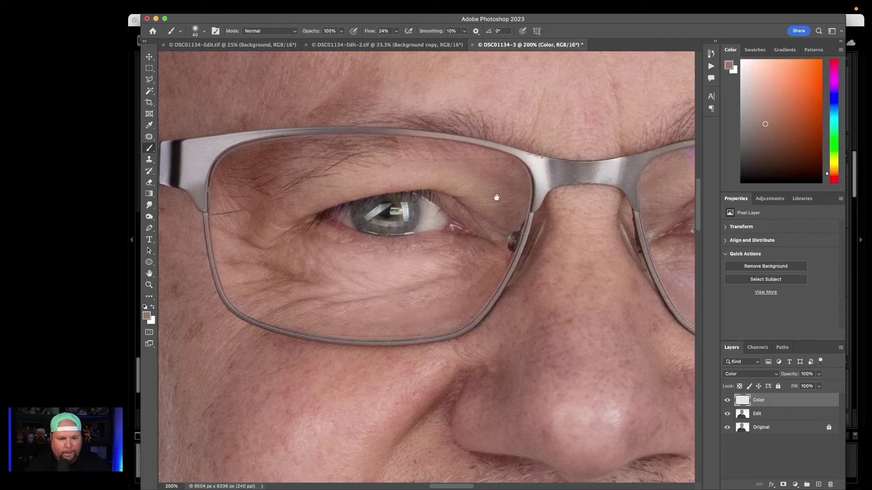
pyautogui.moveTo(497, 197); pyautogui.dragTo(327, 156)
pyautogui.moveTo(584, 142); pyautogui.dragTo(463, 188)
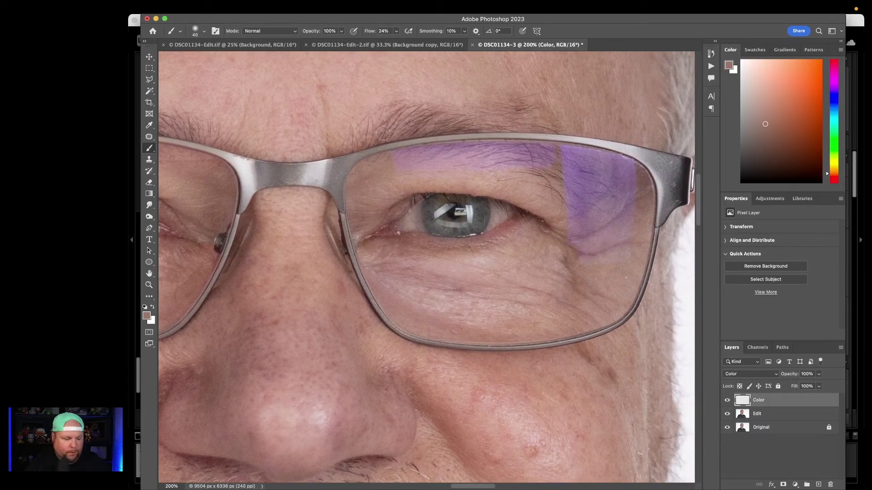
pyautogui.keyDown('alt'); pyautogui.click(410, 186); pyautogui.keyUp('alt')
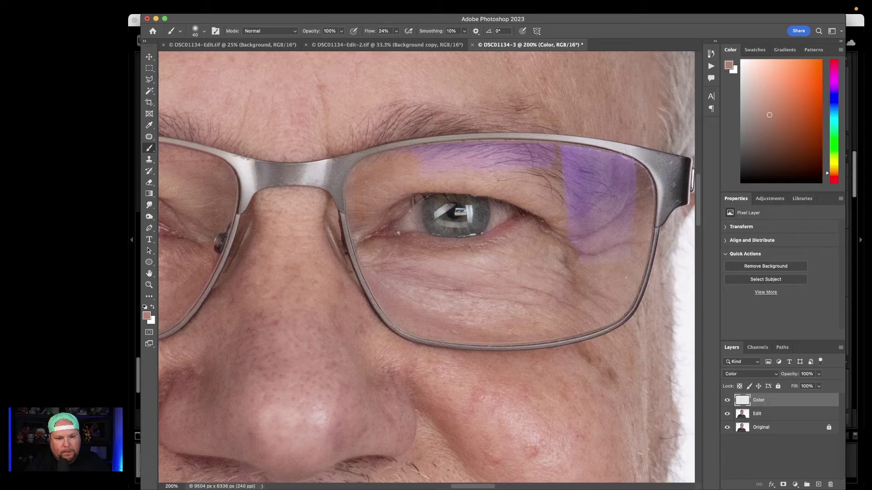
pyautogui.keyDown('alt'); pyautogui.click(425, 175); pyautogui.keyUp('alt')
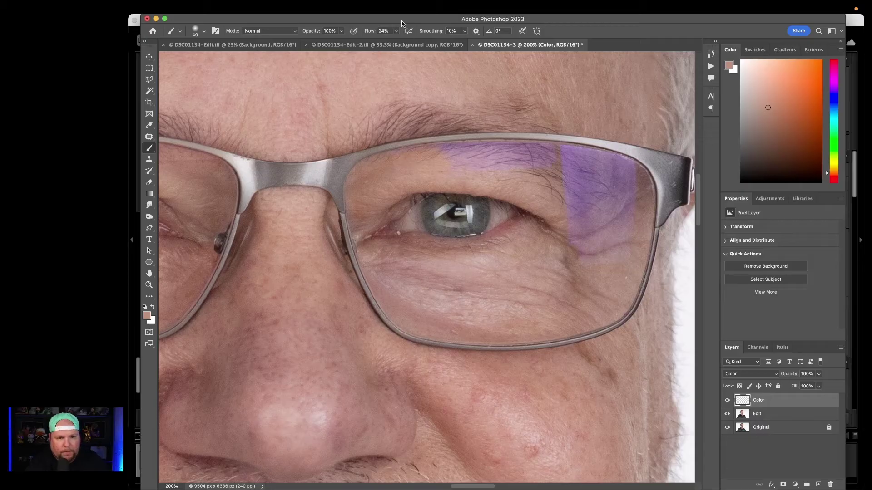
# - Set the brush flow to 46% and paint resampled eyelid tones over the rest of the glare strip along the eyebrow
pyautogui.click(396, 31)
pyautogui.moveTo(396, 41); pyautogui.dragTo(407, 44)
pyautogui.keyDown('alt'); pyautogui.click(453, 185); pyautogui.keyUp('alt')
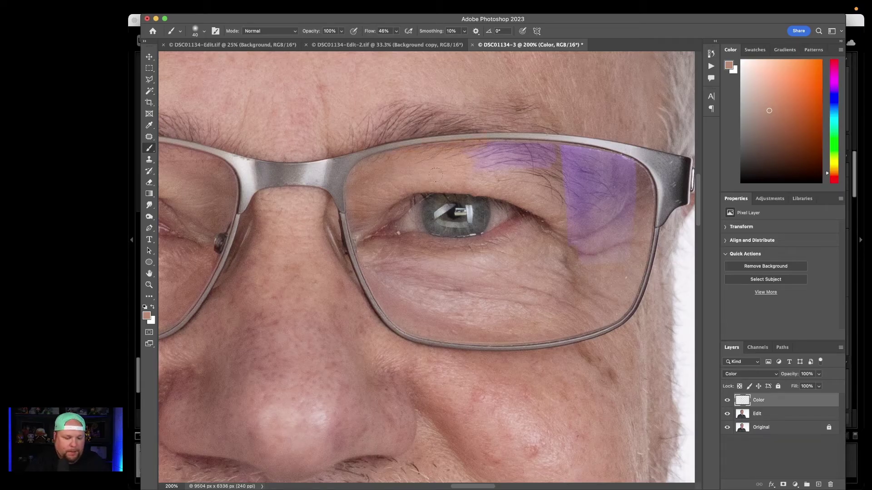
pyautogui.press('super+z')
pyautogui.keyDown('alt'); pyautogui.click(398, 166); pyautogui.keyUp('alt')
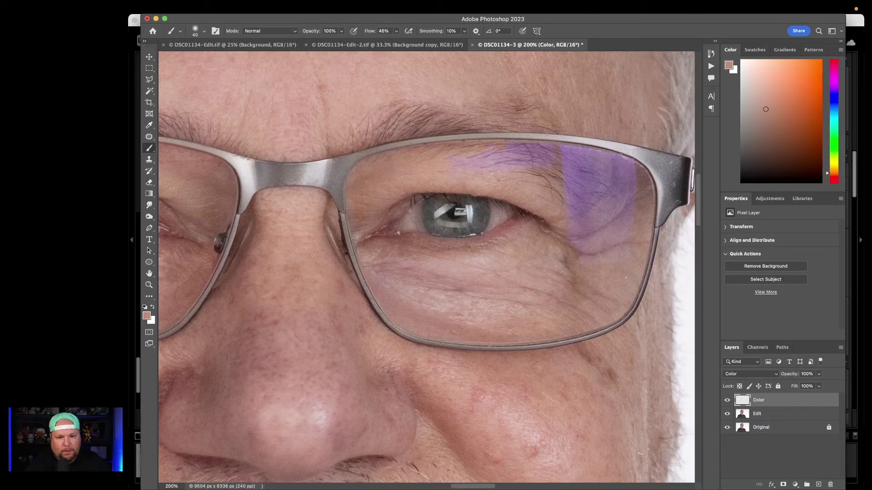
pyautogui.moveTo(435, 177)
pyautogui.mouseDown()
pyautogui.moveTo(467, 155)
pyautogui.moveTo(447, 171)
pyautogui.mouseUp()
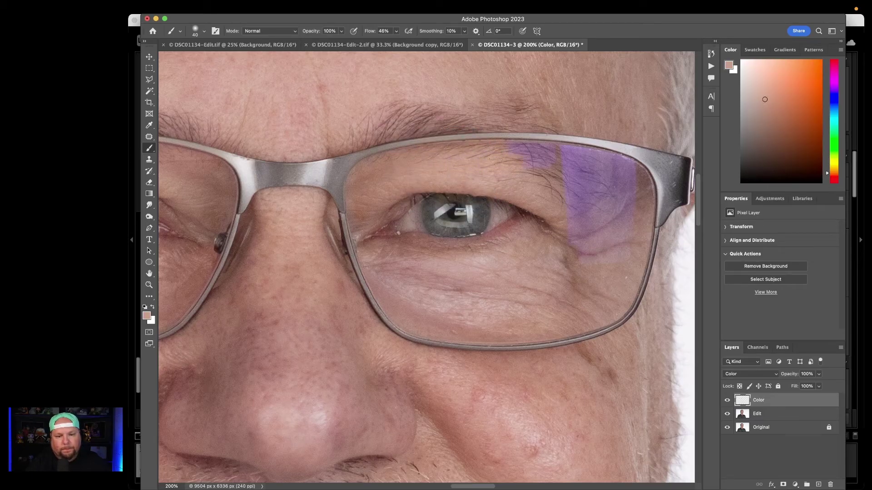
pyautogui.keyDown('alt'); pyautogui.click(486, 175); pyautogui.keyUp('alt')
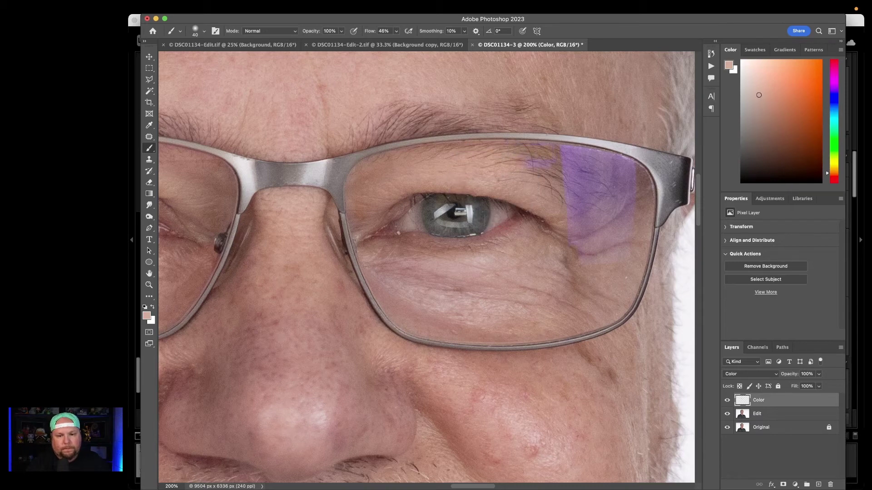
# - Paint resampled skin tones from around the outer purple patch over it until the glare beside the eye is covered
pyautogui.keyDown('alt'); pyautogui.click(556, 168); pyautogui.keyUp('alt')
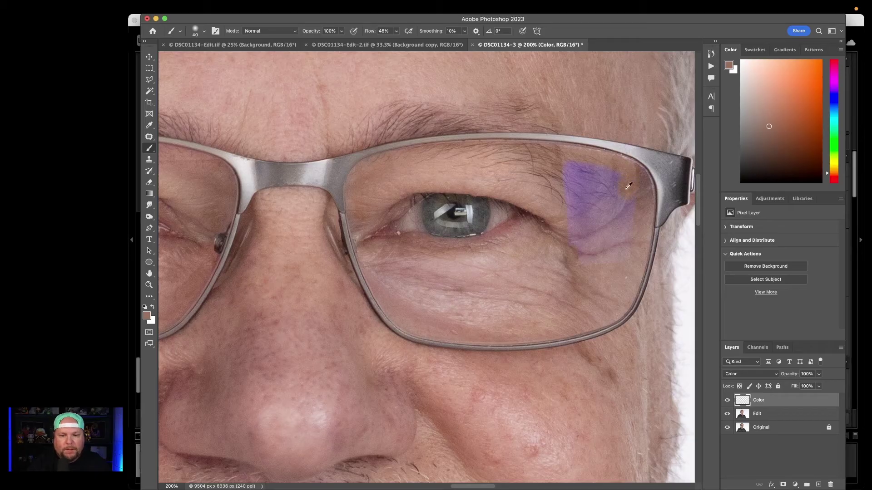
pyautogui.keyDown('alt'); pyautogui.click(643, 212); pyautogui.keyUp('alt')
pyautogui.moveTo(623, 183); pyautogui.dragTo(626, 206)
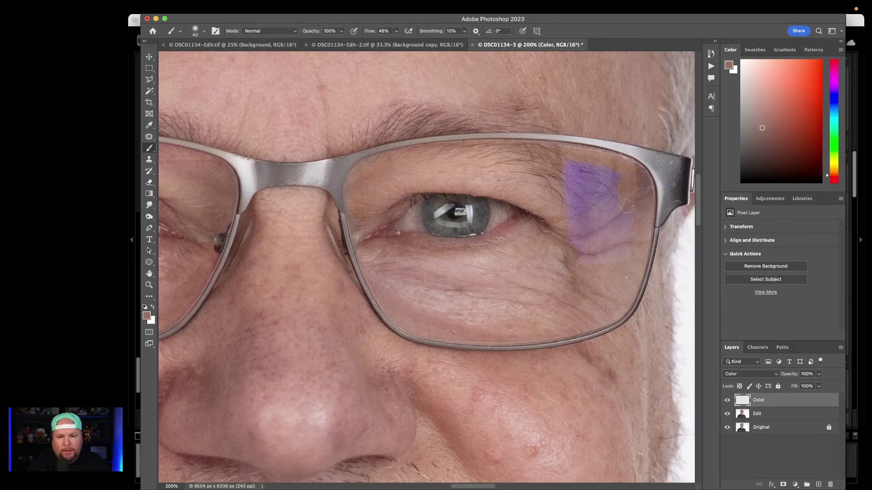
pyautogui.keyDown('alt'); pyautogui.click(613, 264); pyautogui.keyUp('alt')
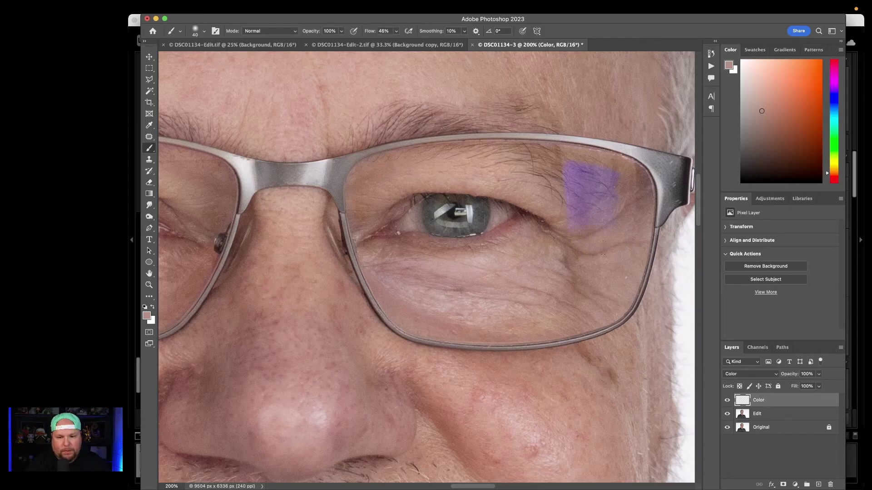
pyautogui.keyDown('alt'); pyautogui.click(580, 236); pyautogui.keyUp('alt')
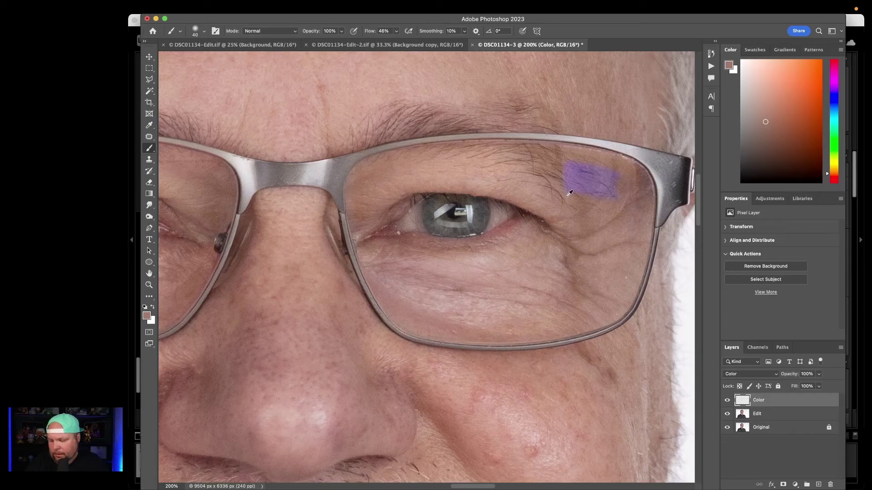
pyautogui.keyDown('alt'); pyautogui.click(576, 208); pyautogui.keyUp('alt')
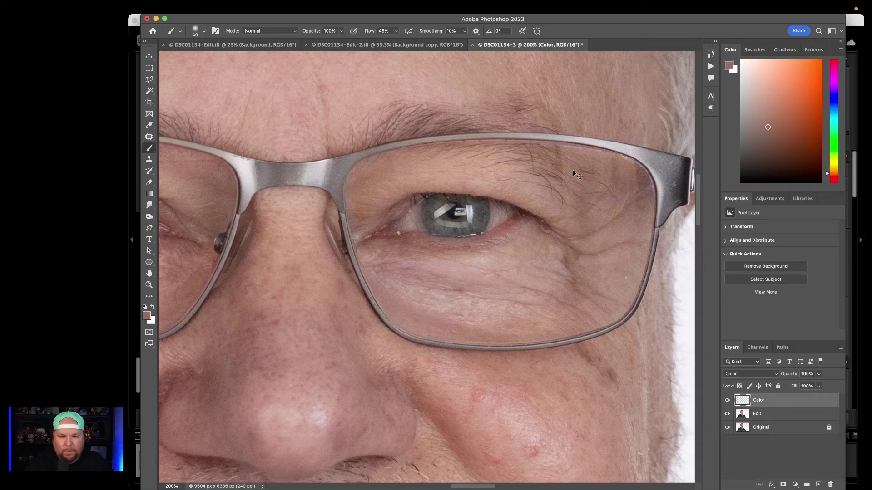
# - Compare the whole face before and after by hiding and showing the Color layer
pyautogui.press('super+minus')
pyautogui.moveTo(390, 217); pyautogui.dragTo(505, 182)
pyautogui.press('super+minus')
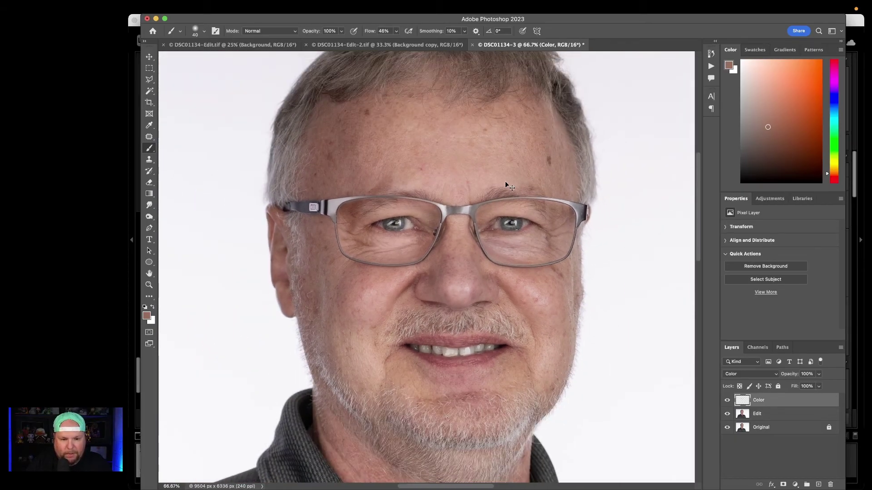
pyautogui.press('super+minus')
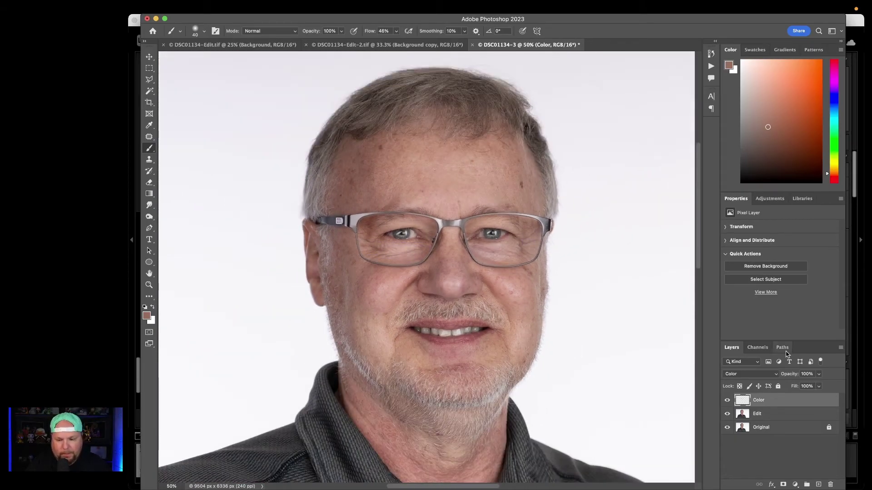
pyautogui.click(728, 402)
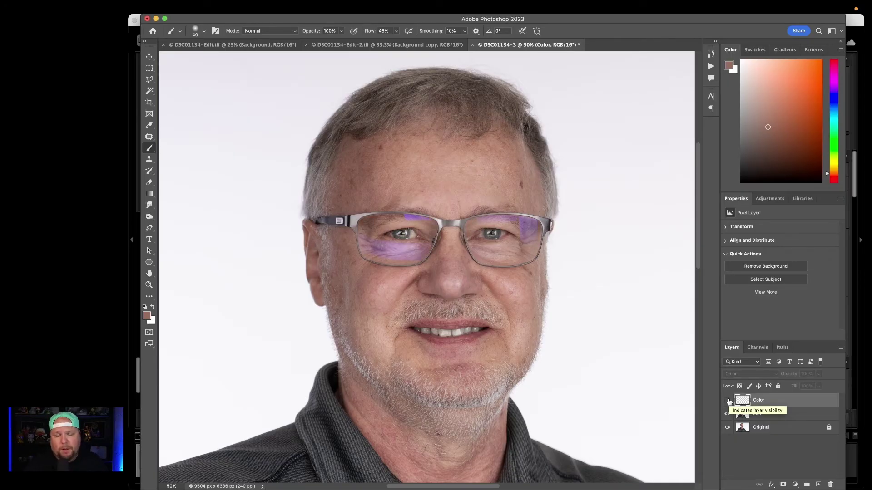
pyautogui.click(728, 401)
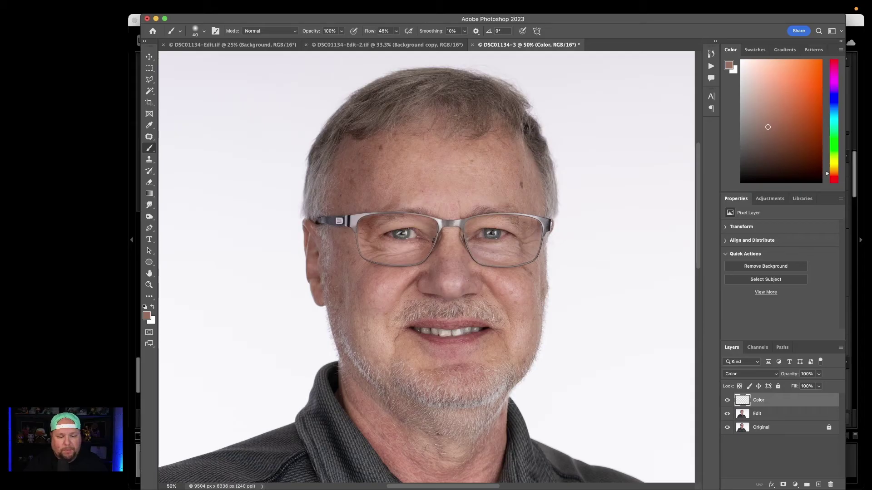
# - Make the Edit layer active and choose the Clone Stamp tool, checking its brush size and hardness
pyautogui.press('super+equal')
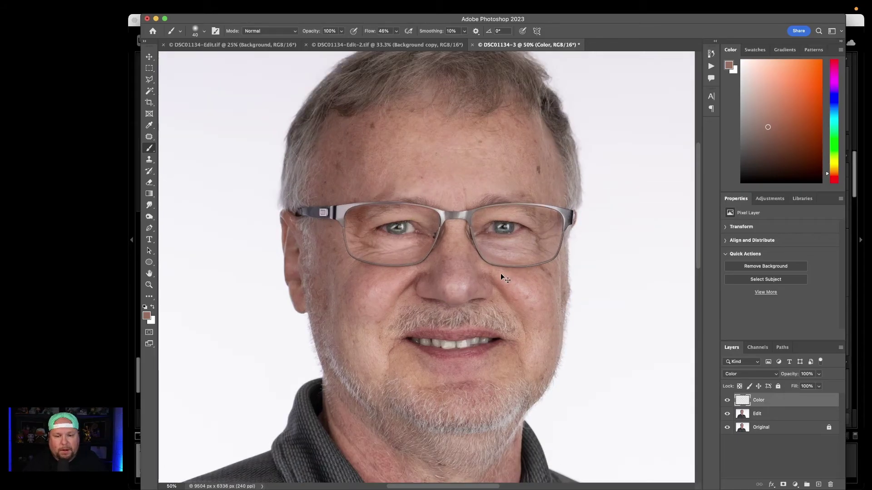
pyautogui.press('super+equal')
pyautogui.scroll(2, 500, 274)
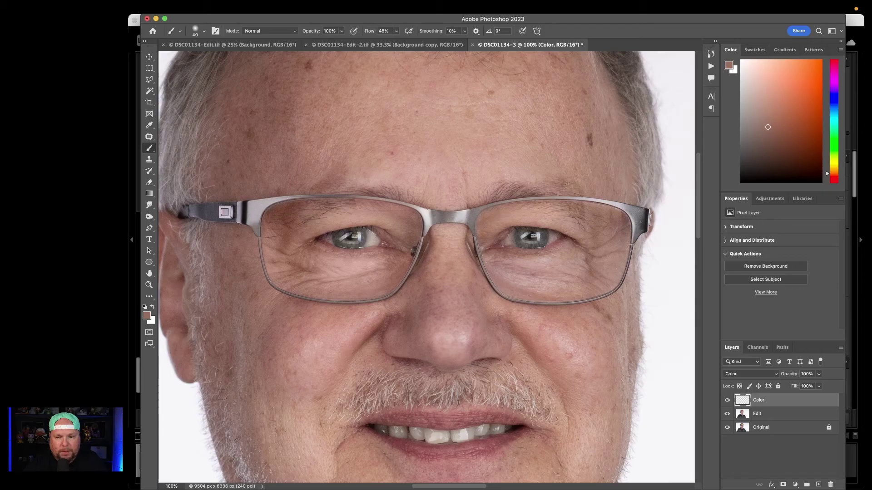
pyautogui.click(765, 413)
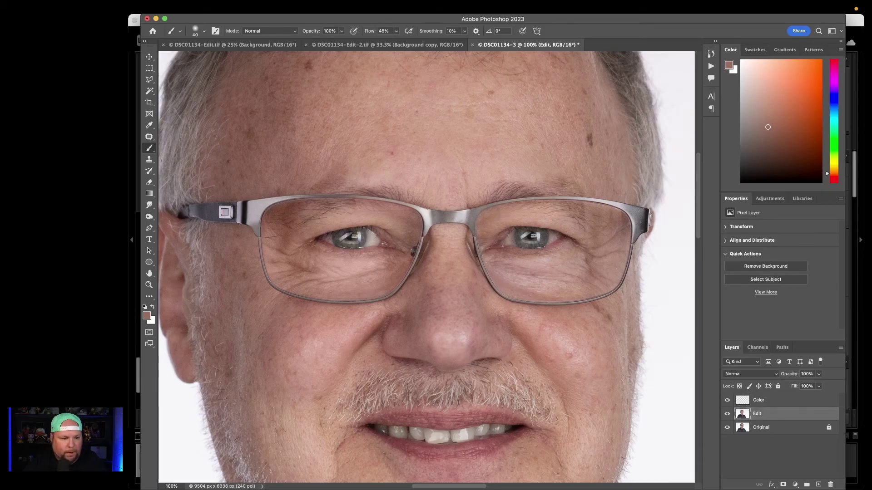
pyautogui.click(149, 159)
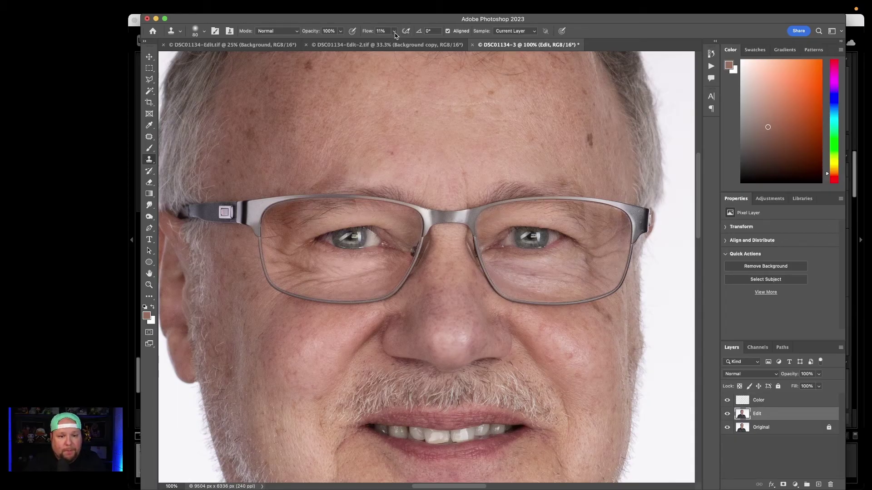
pyautogui.click(204, 31)
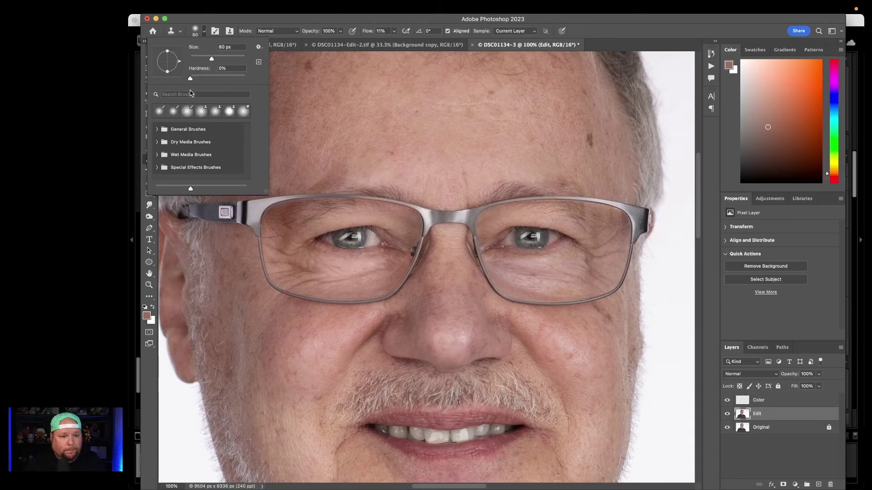
pyautogui.click(359, 212)
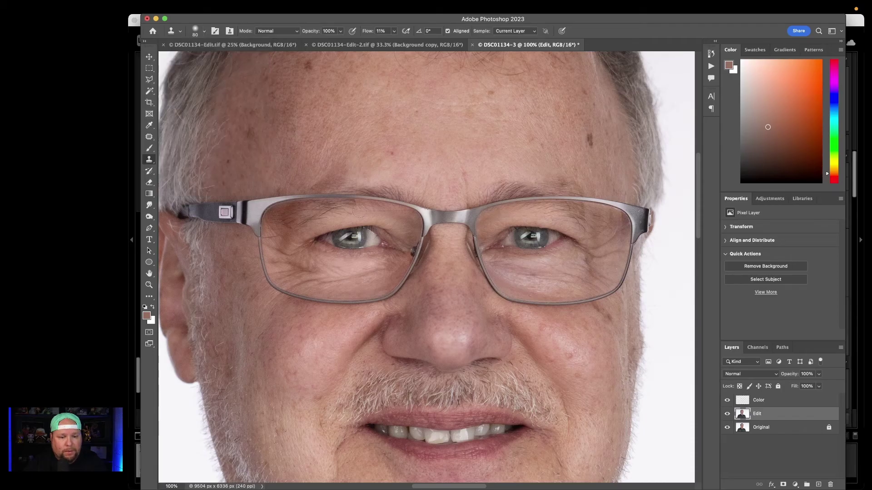
# - Reduce the Clone Stamp brush to 45 px and clone nearby eyelid skin over the leftover glare edges under the first lens's upper rim
pyautogui.press('super+plus')
pyautogui.press('super+plus')
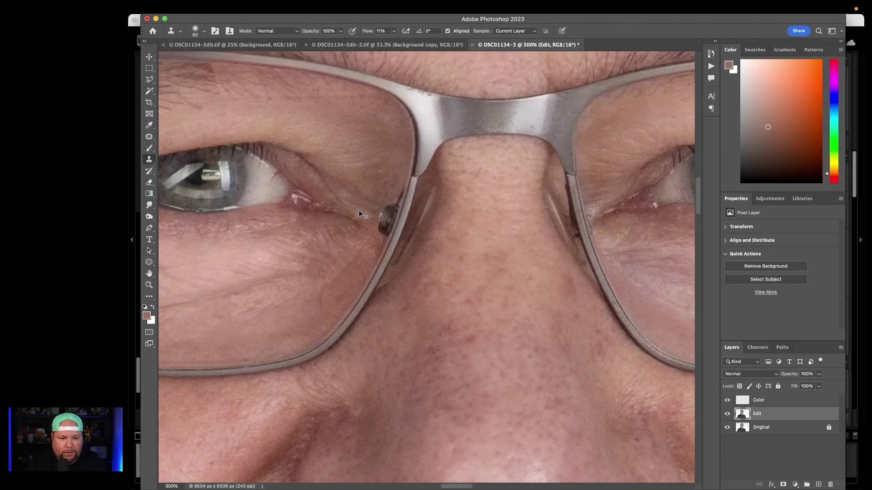
pyautogui.scroll(5, 349, 211)
pyautogui.hscroll(-5, 348, 210)
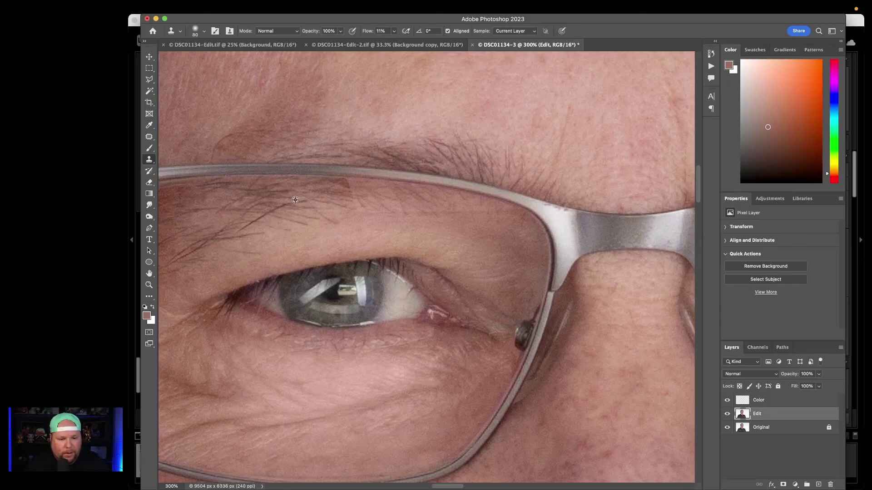
pyautogui.moveTo(313, 200); pyautogui.dragTo(353, 187)
pyautogui.press('[')
pyautogui.press('[')
pyautogui.press('[')
pyautogui.press('[')
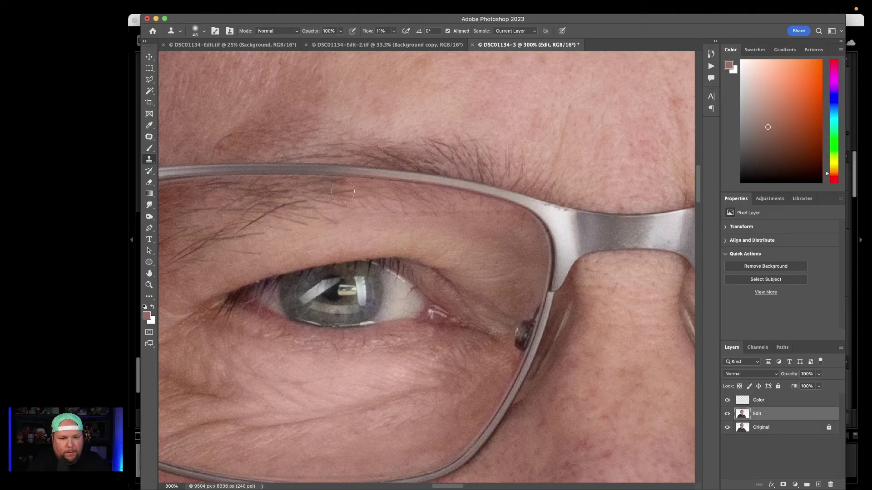
pyautogui.moveTo(343, 191); pyautogui.dragTo(345, 185)
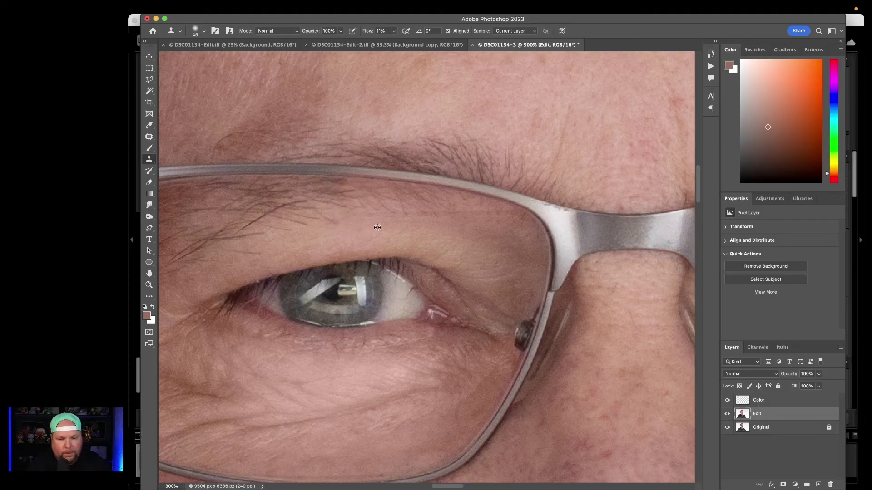
pyautogui.keyDown('alt'); pyautogui.click(378, 228); pyautogui.keyUp('alt')
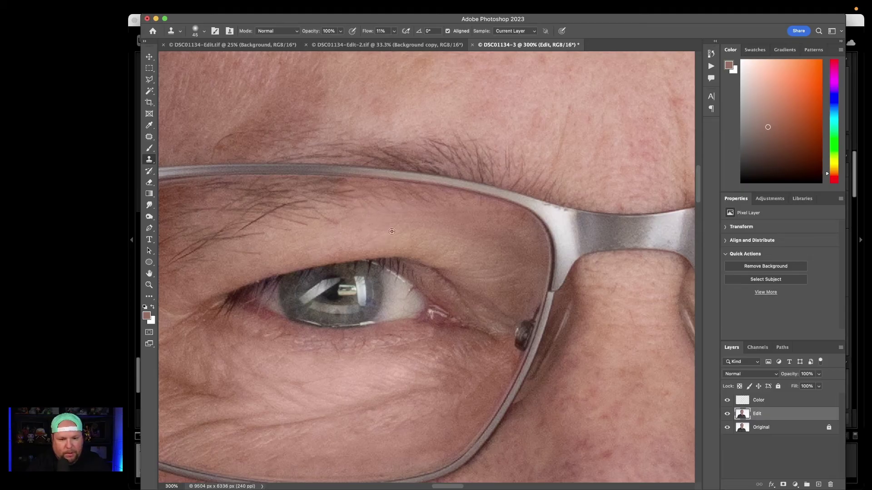
pyautogui.keyDown('alt'); pyautogui.click(436, 240); pyautogui.keyUp('alt')
# - On the other lens, clone nearby brow skin over the glare's edge at the outer end of the eyebrow
pyautogui.moveTo(497, 218); pyautogui.dragTo(375, 210)
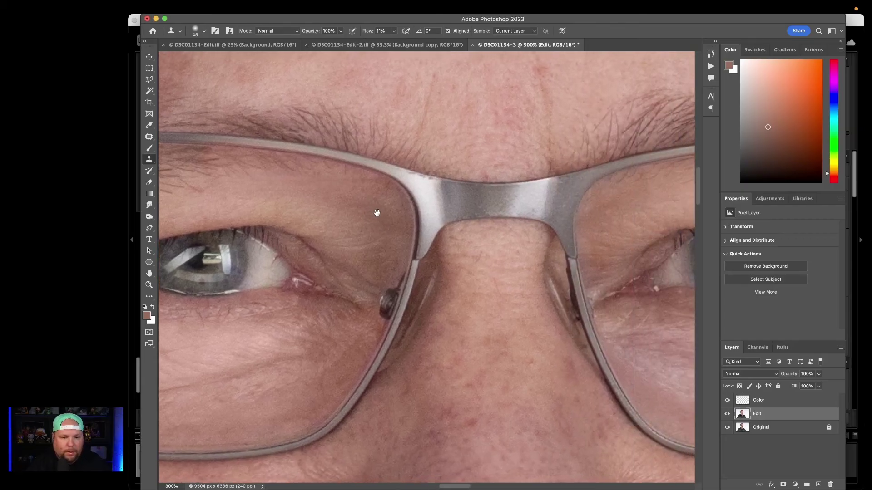
pyautogui.moveTo(581, 210); pyautogui.dragTo(438, 195)
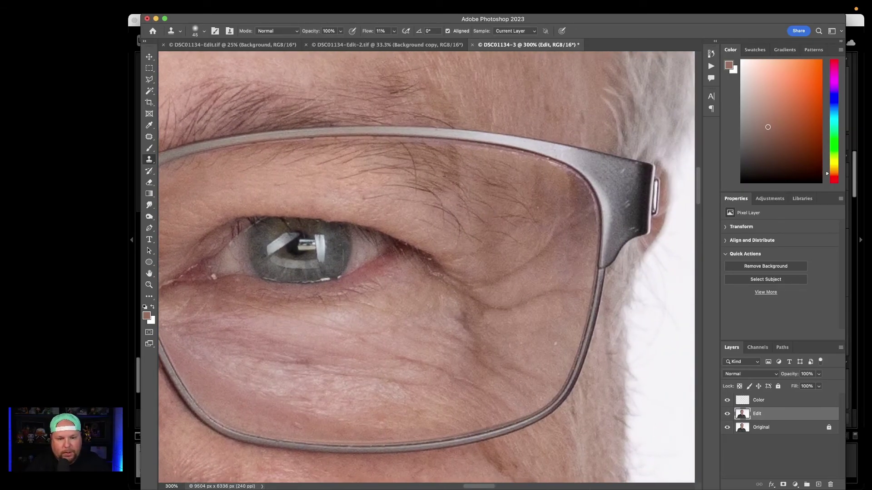
pyautogui.keyDown('alt'); pyautogui.click(434, 188); pyautogui.keyUp('alt')
pyautogui.moveTo(459, 198); pyautogui.dragTo(466, 197)
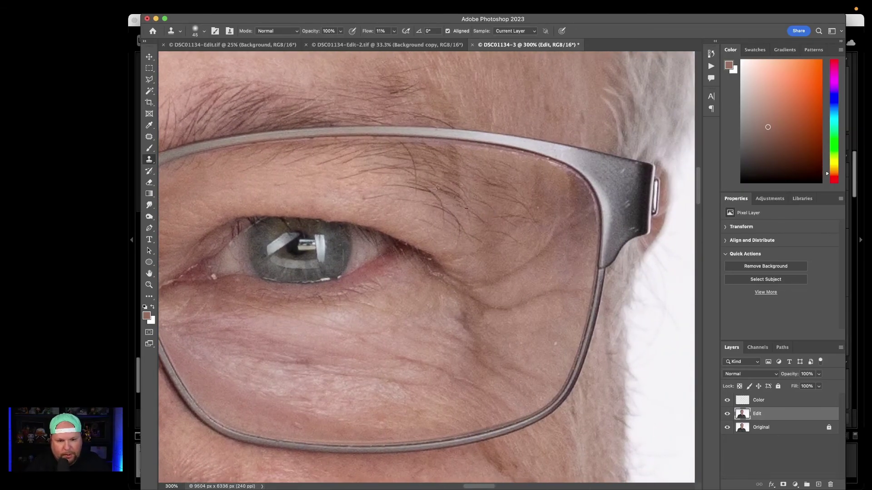
pyautogui.click(427, 185)
pyautogui.keyDown('alt'); pyautogui.click(427, 169); pyautogui.keyUp('alt')
pyautogui.click(450, 162)
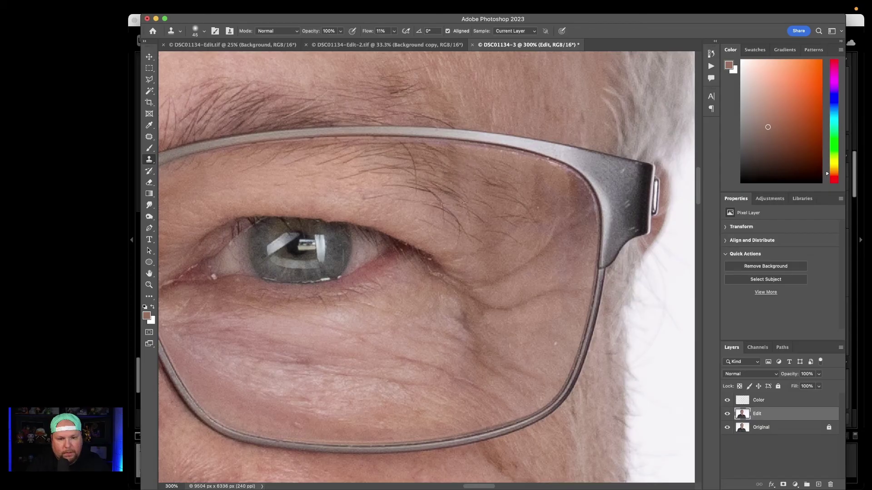
# - Clone neighbouring skin over the leftover glare edge in the same lens's upper outer corner
pyautogui.click(571, 210)
pyautogui.keyDown('alt'); pyautogui.click(547, 187); pyautogui.keyUp('alt')
pyautogui.moveTo(563, 183)
pyautogui.mouseDown()
pyautogui.moveTo(570, 219)
pyautogui.moveTo(566, 179)
pyautogui.mouseUp()
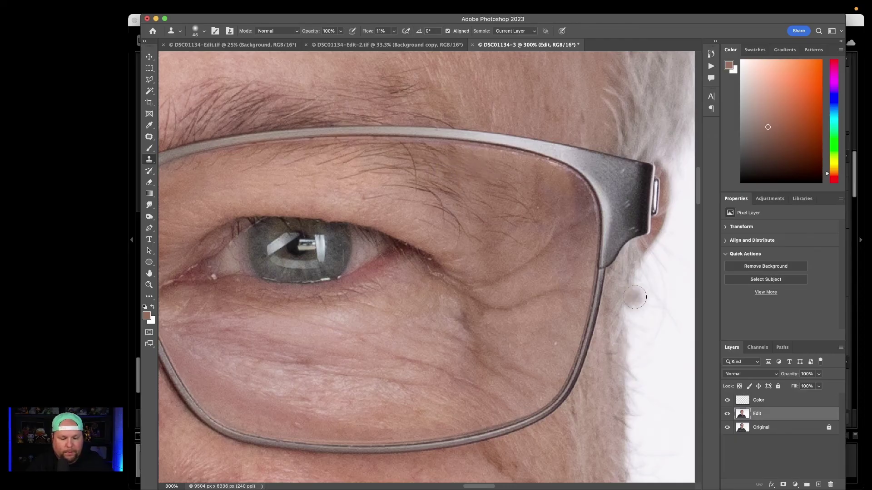
# - Select the Color and Edit layers together and put them in a layer group
pyautogui.press('super+minus')
pyautogui.press('super+minus')
pyautogui.press('super+minus')
pyautogui.press('super+minus')
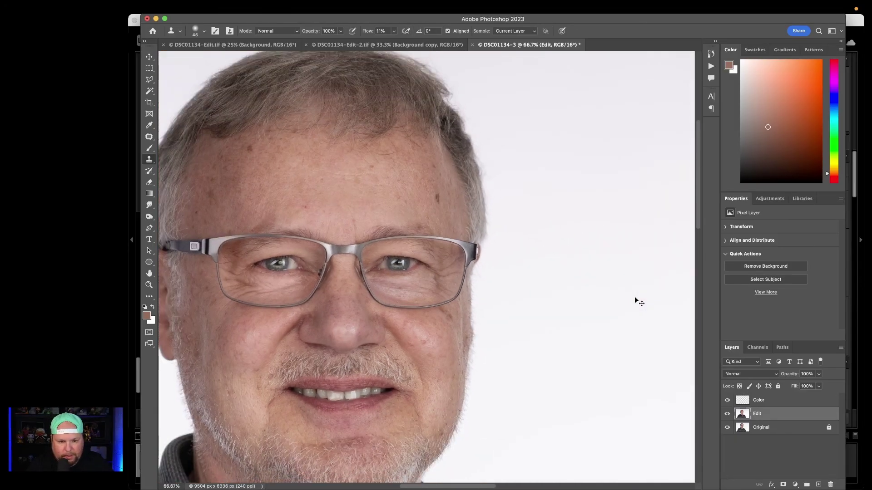
pyautogui.press('super+minus')
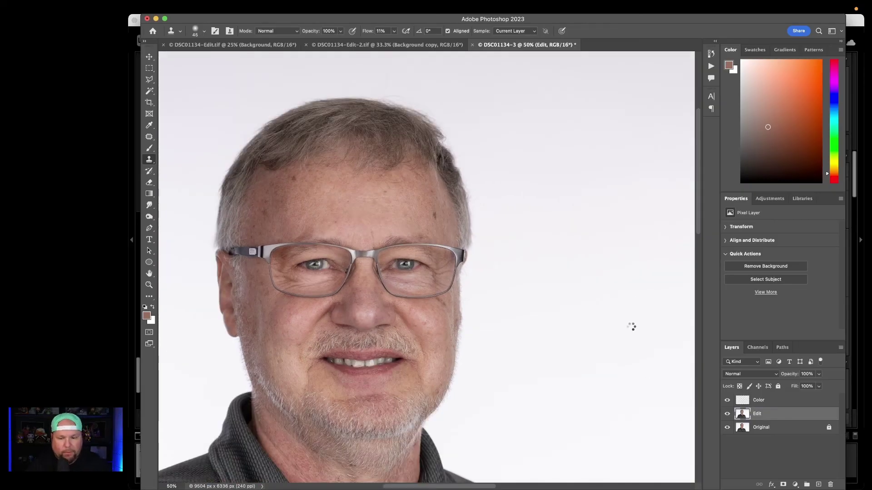
pyautogui.keyDown('shift'); pyautogui.click(788, 403); pyautogui.keyUp('shift')
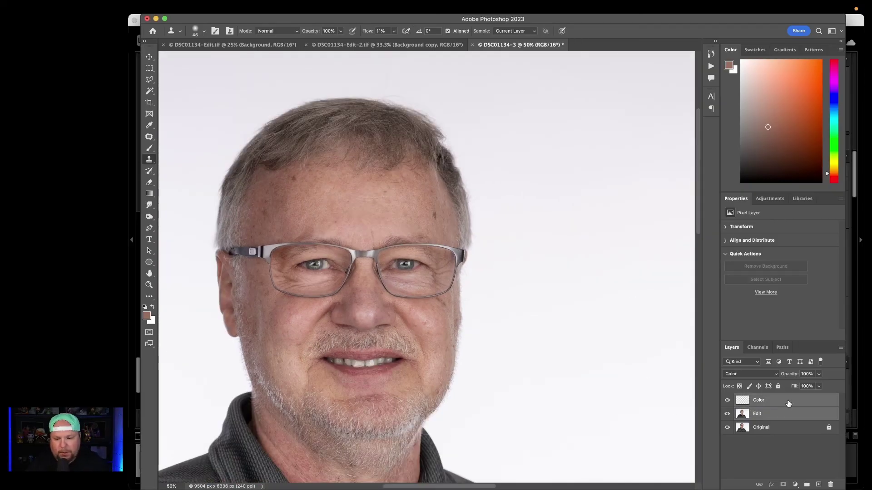
pyautogui.click(807, 484)
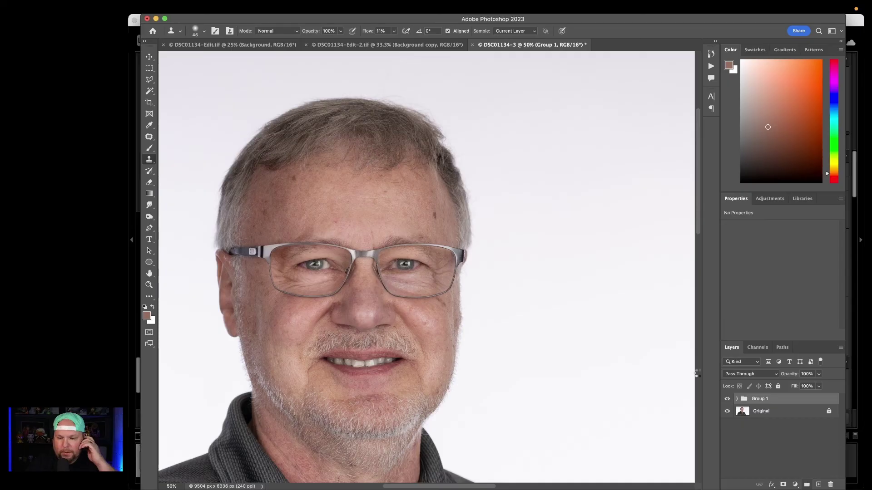
# - Compare the original and retouched portrait by hiding and showing the layer group twice
pyautogui.click(728, 398)
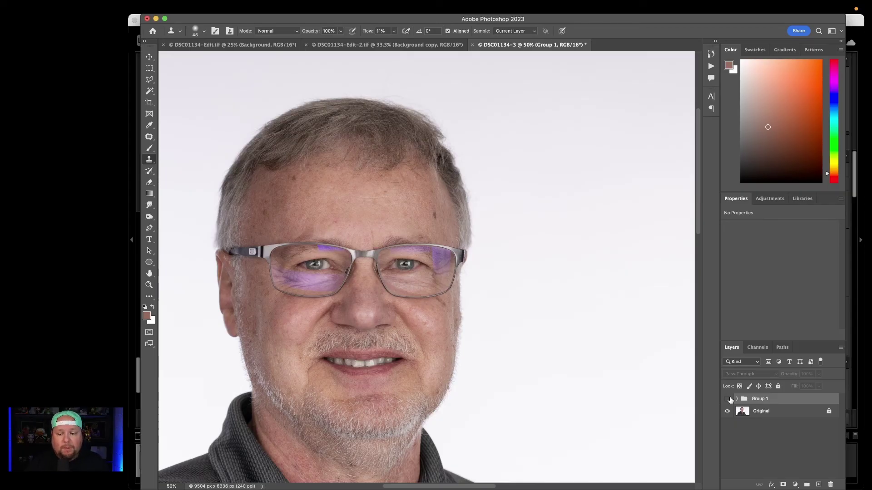
pyautogui.click(728, 399)
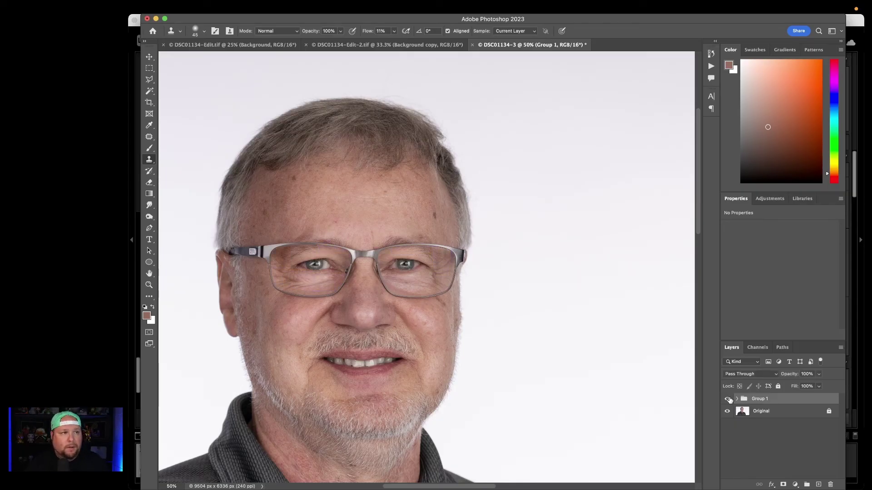
pyautogui.moveTo(400, 314); pyautogui.dragTo(488, 277)
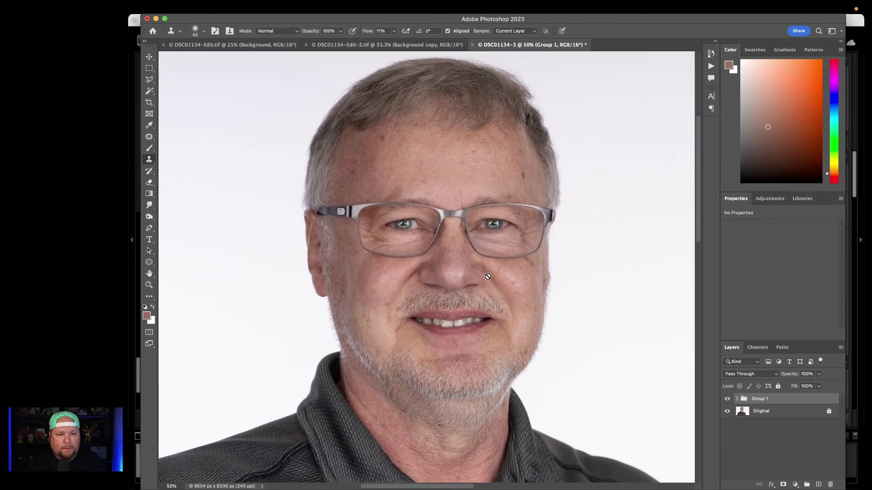
pyautogui.click(728, 399)
pyautogui.click(728, 399)
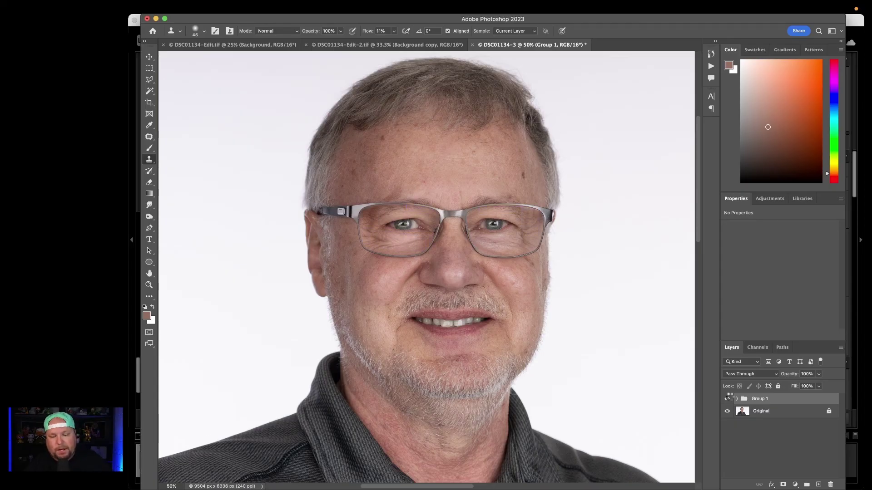
# - Save the retouched portrait and switch to Adobe Lightroom Classic
pyautogui.moveTo(513, 489)
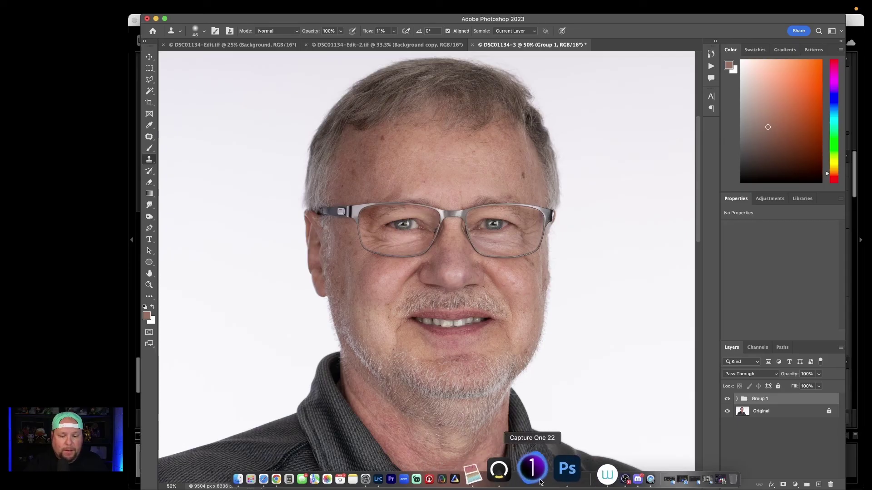
pyautogui.press('super+s')
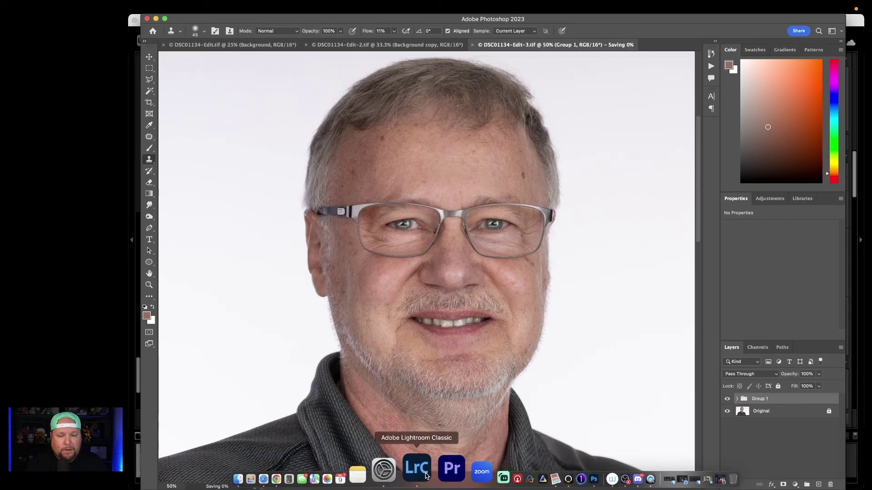
pyautogui.click(426, 475)
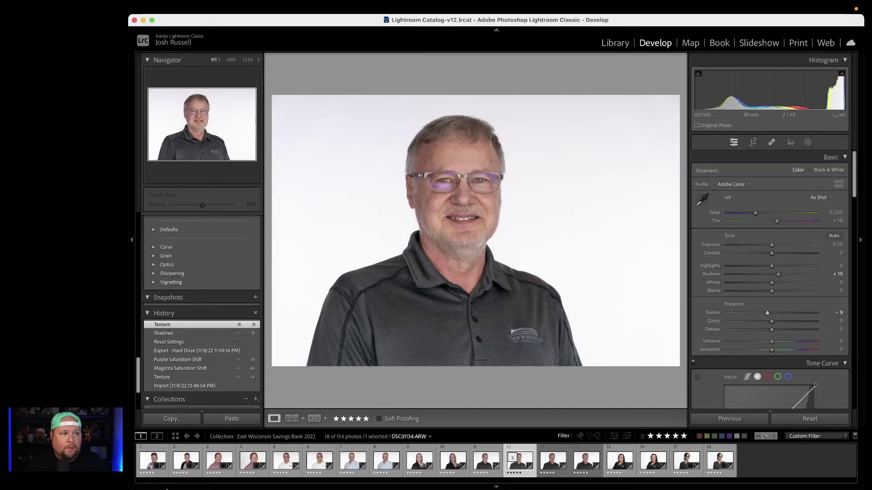
pyautogui.moveTo(167, 489)
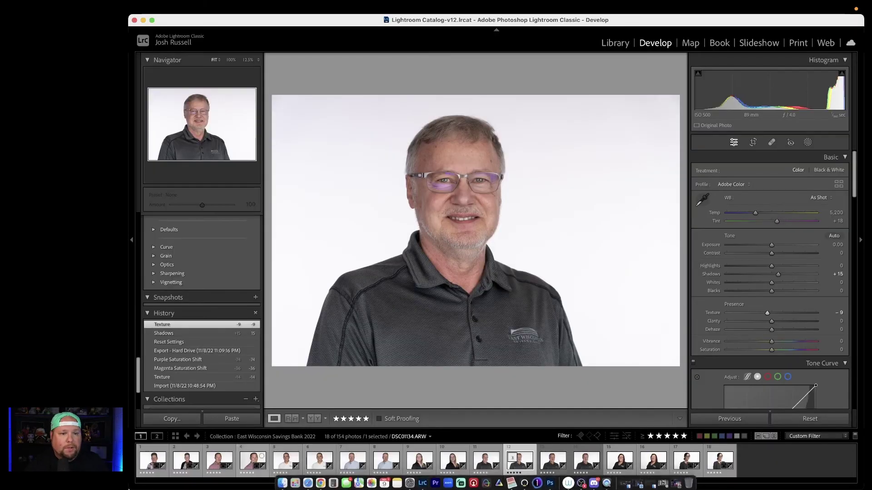